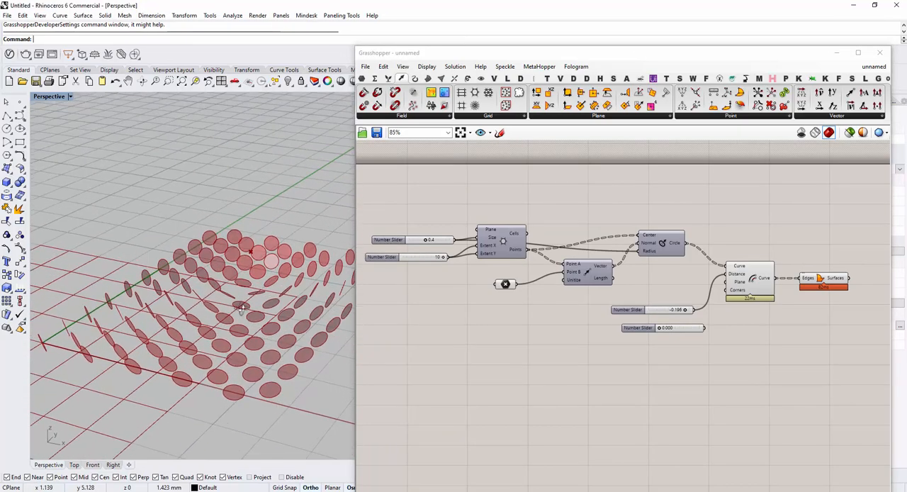
Select the attractor Point parameter and examine from several angles how the circles on the grid orient around it
right_drag(288, 257, 340, 264)
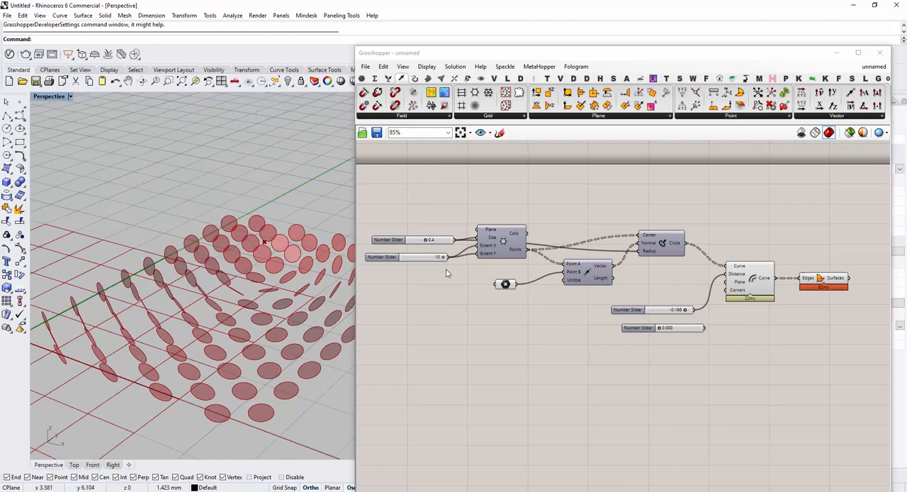
click(506, 285)
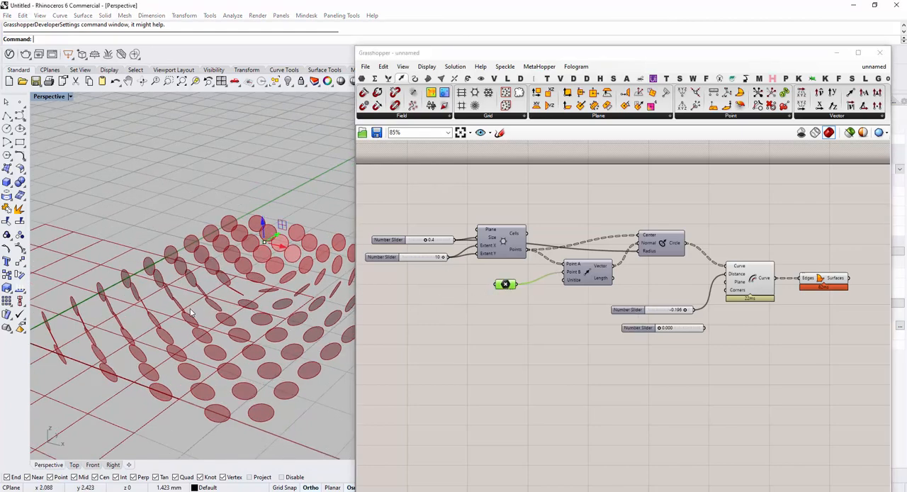
right_drag(195, 302, 324, 248)
scroll(298, 262, up, 3)
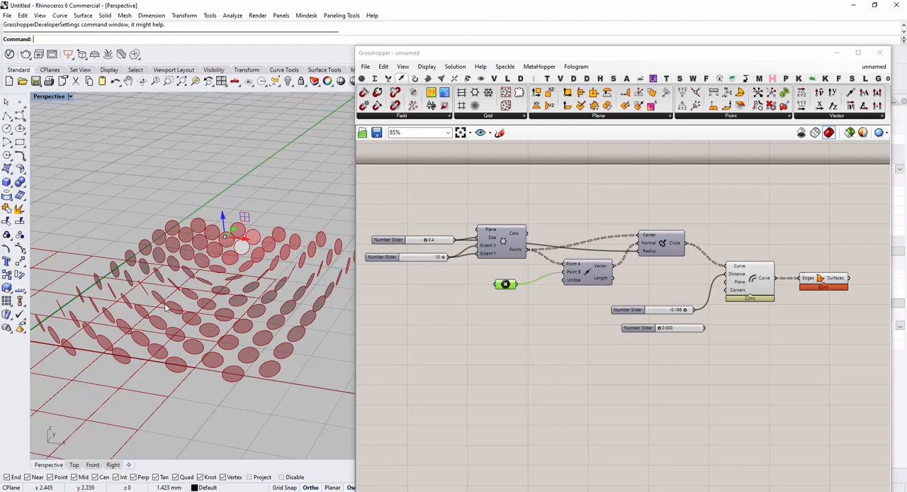
right_drag(190, 341, 305, 270)
scroll(301, 273, up, 2)
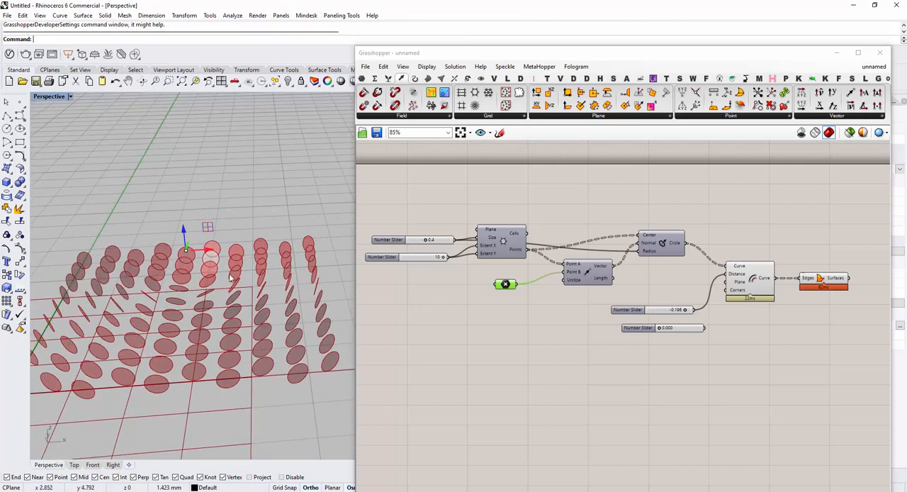
scroll(229, 278, down, 2)
right_drag(228, 284, 285, 292)
scroll(202, 260, up, 3)
scroll(209, 269, down, 2)
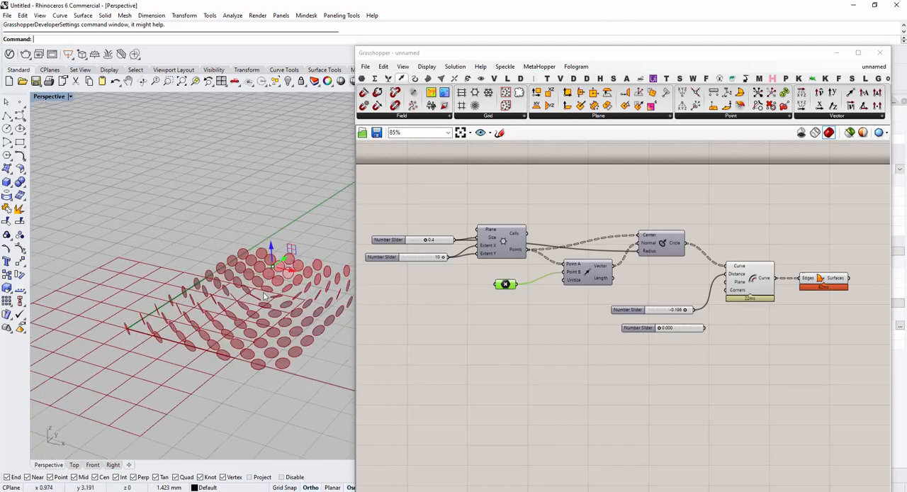
scroll(223, 305, down, 2)
scroll(306, 274, up, 3)
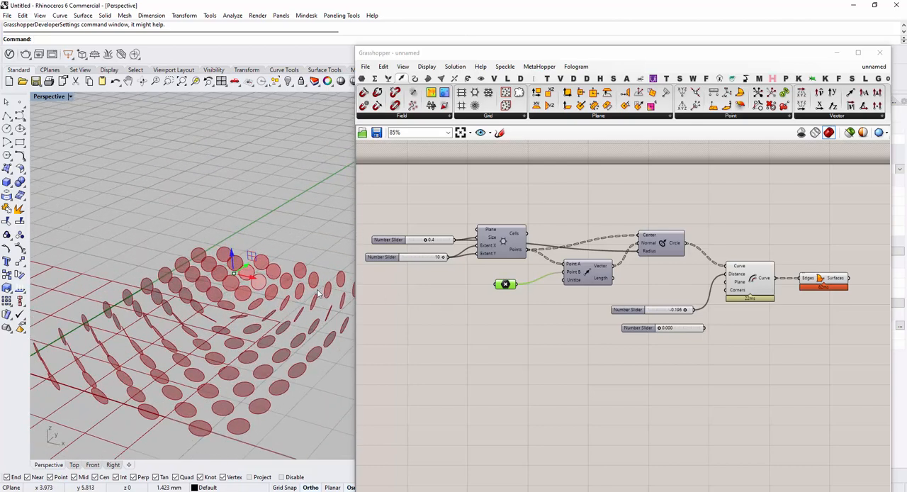
right_drag(287, 283, 309, 400)
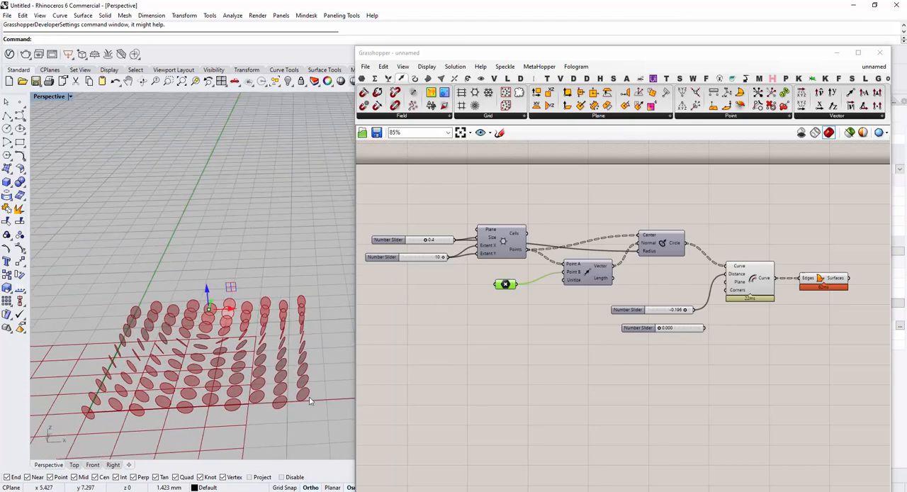
scroll(500, 303, up, 2)
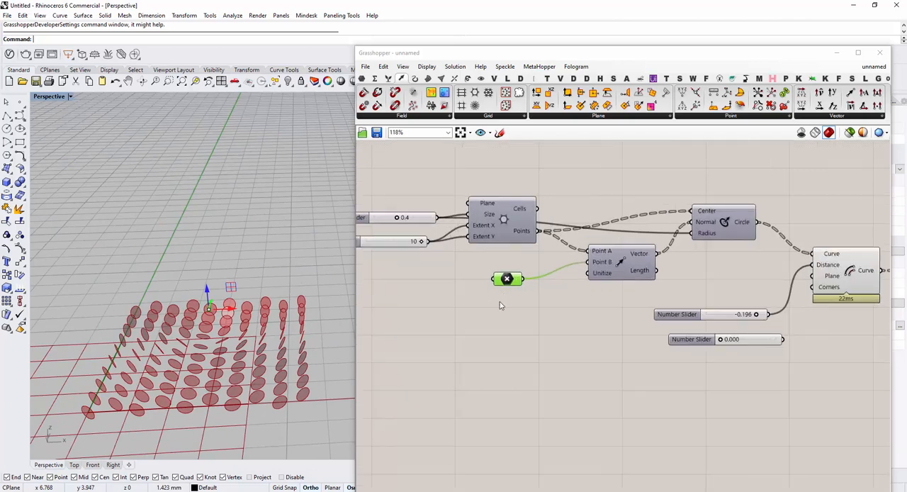
Move the attractor point to several positions around the circle grid to test how the circles reorient
right_drag(233, 359, 234, 291)
drag(241, 289, 190, 367)
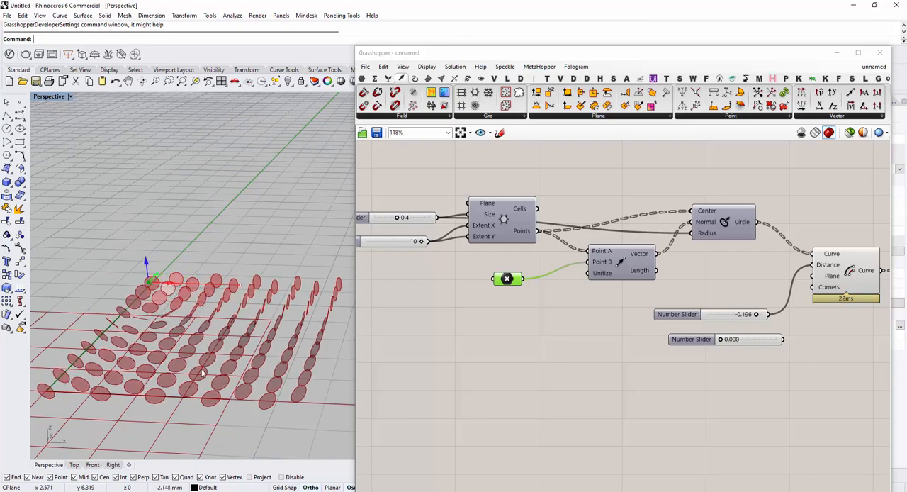
right_drag(156, 365, 220, 273)
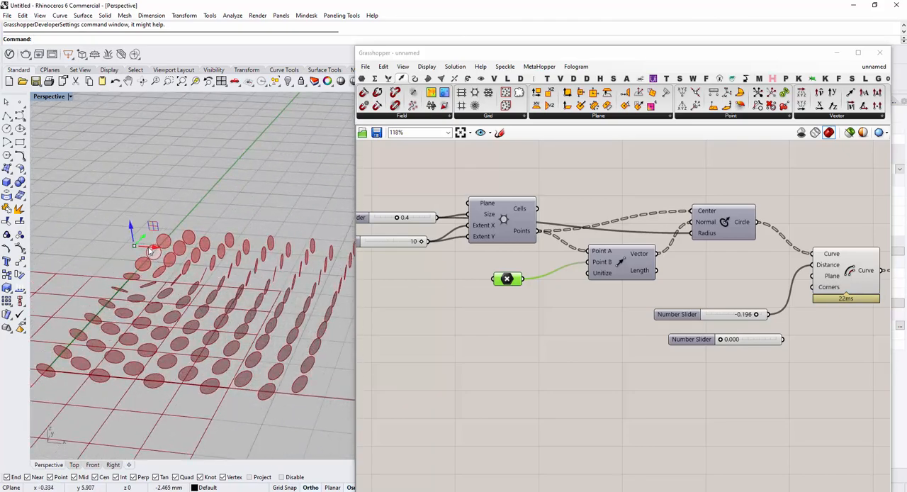
drag(221, 261, 231, 212)
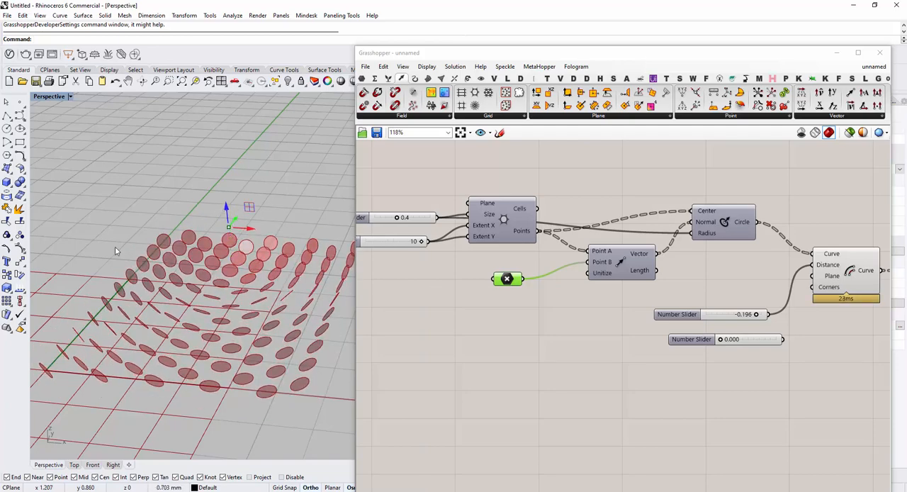
Delete the entire existing definition from the canvas and narrow the Grasshopper window to give the Rhino viewport more room
right_drag(227, 302, 274, 317)
scroll(547, 352, down, 4)
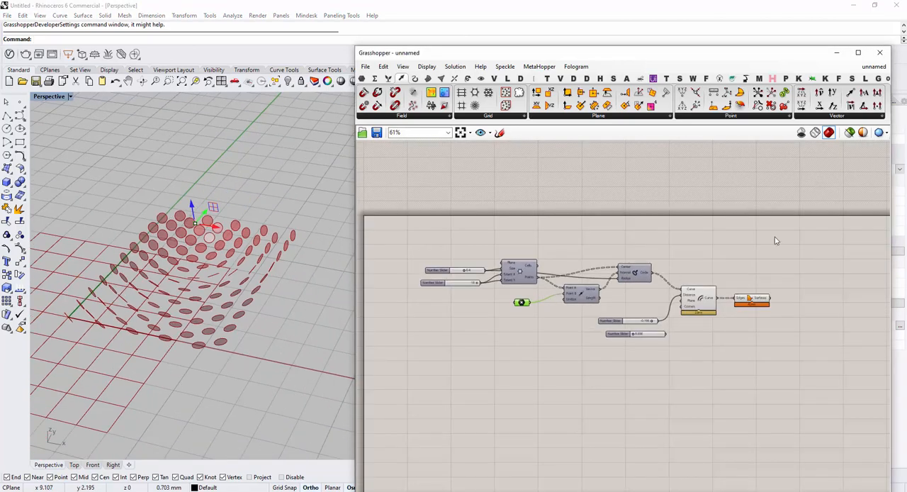
drag(810, 224, 395, 364)
key(Delete)
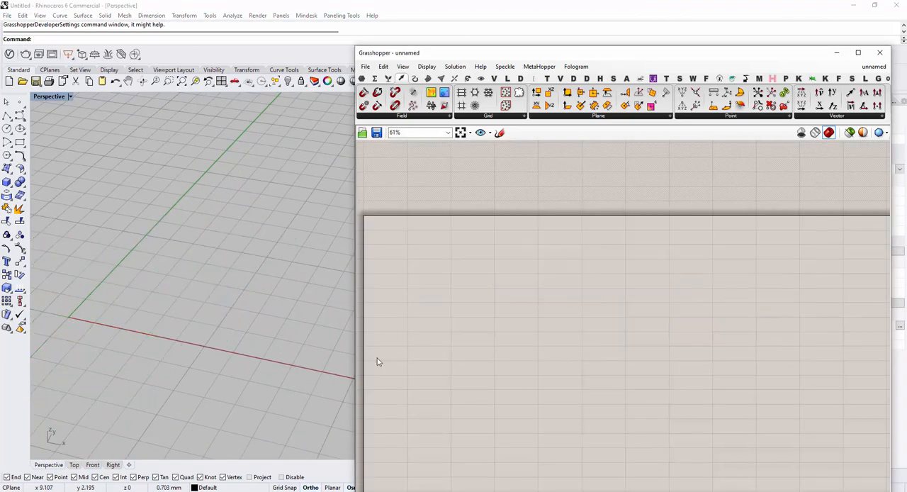
right_drag(191, 345, 200, 348)
scroll(200, 347, down, 2)
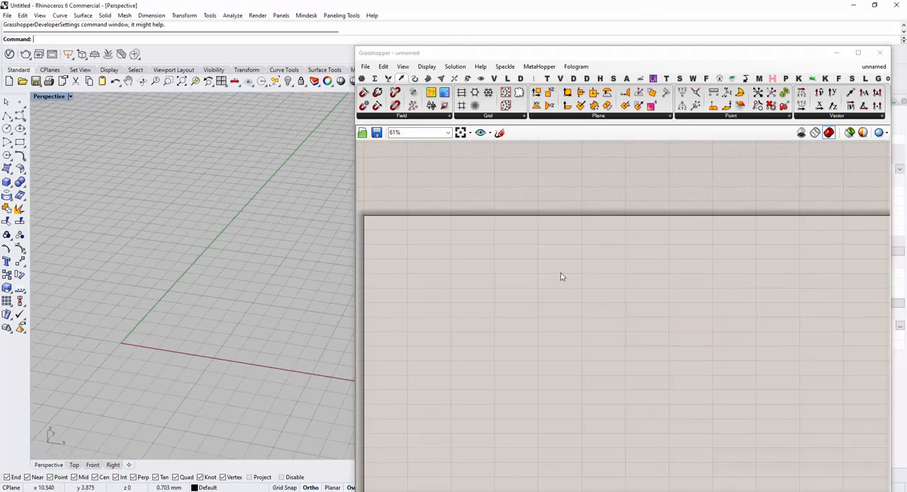
right_drag(560, 274, 555, 268)
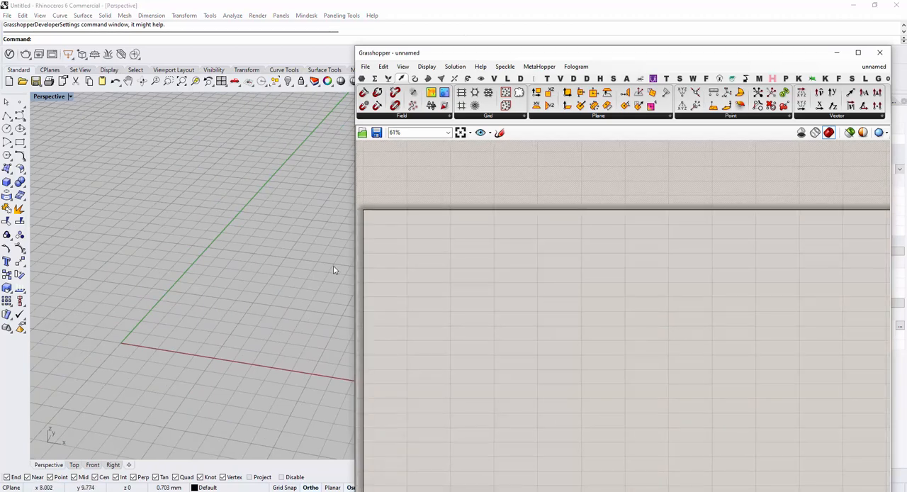
drag(353, 260, 375, 260)
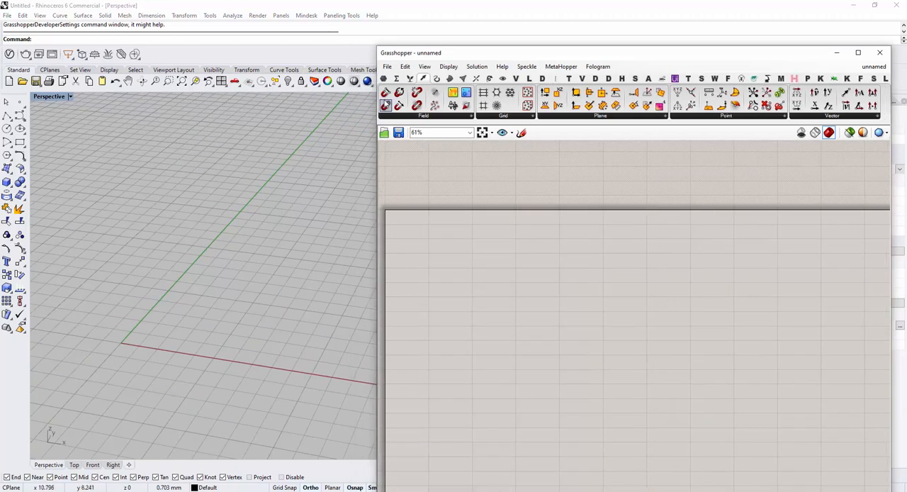
Place a Hexagonal grid component on the empty canvas
click(384, 78)
click(424, 78)
click(511, 117)
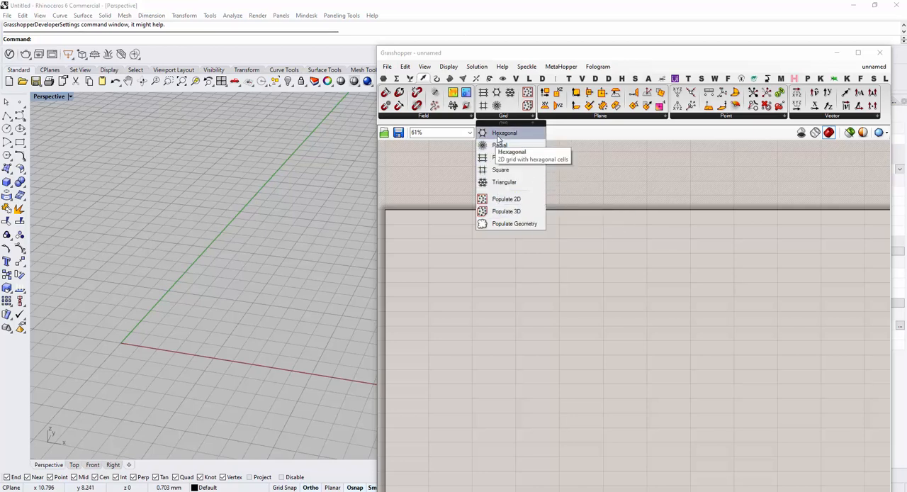
drag(497, 138, 526, 277)
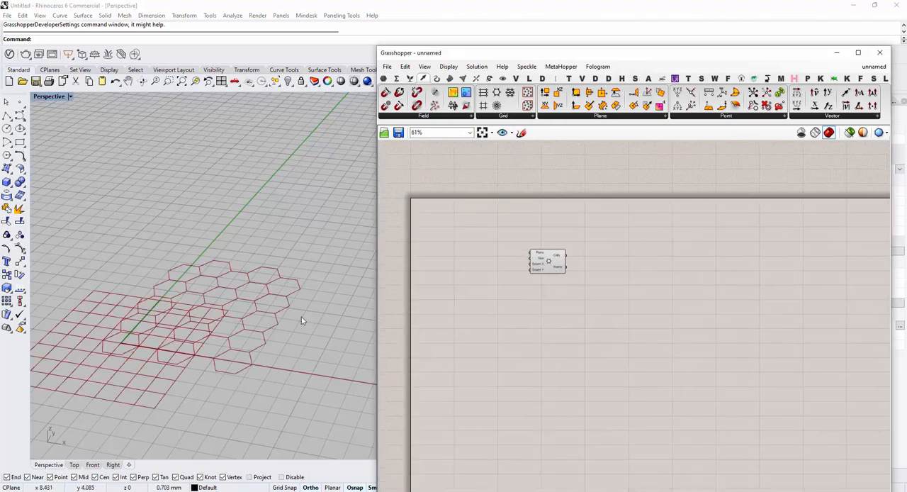
right_drag(301, 317, 263, 296)
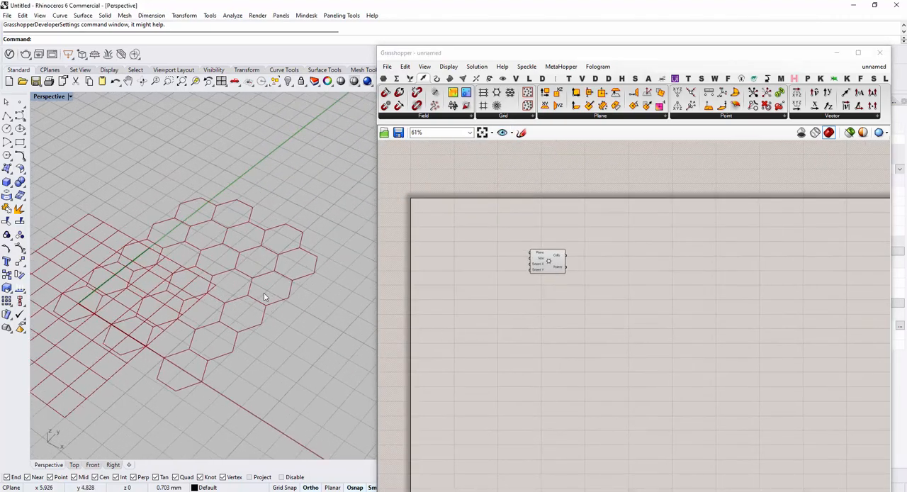
scroll(553, 263, up, 1)
click(553, 261)
scroll(526, 261, up, 3)
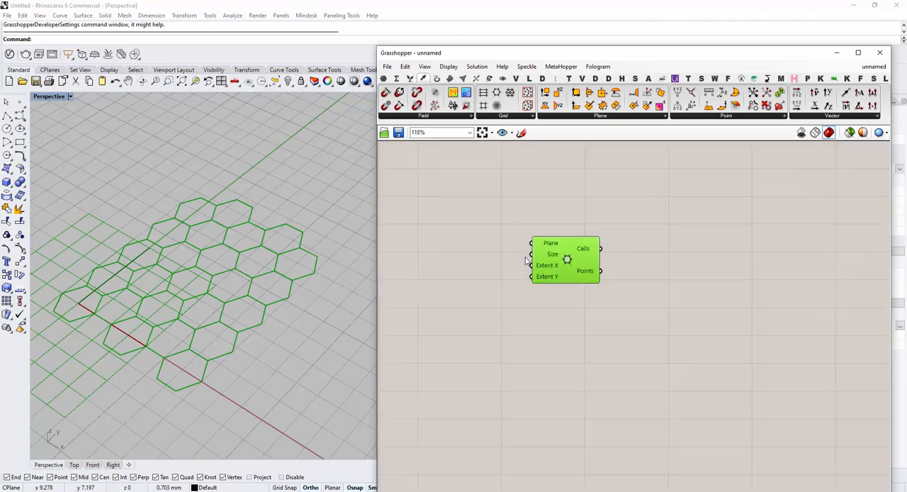
scroll(572, 271, up, 1)
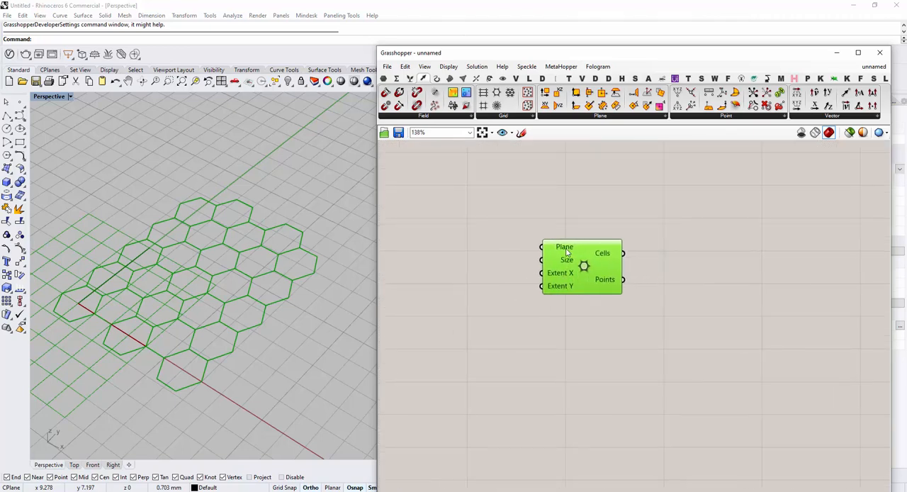
Add a number slider with the value 0.5 and wire it to the hexagonal grid's Size input
mouse_move(552, 252)
double_click(482, 264)
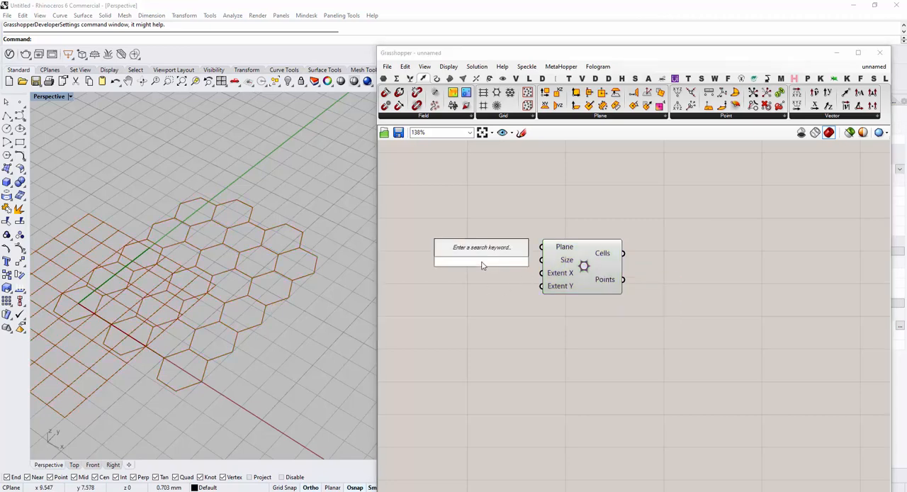
text(0.5)
key(Return)
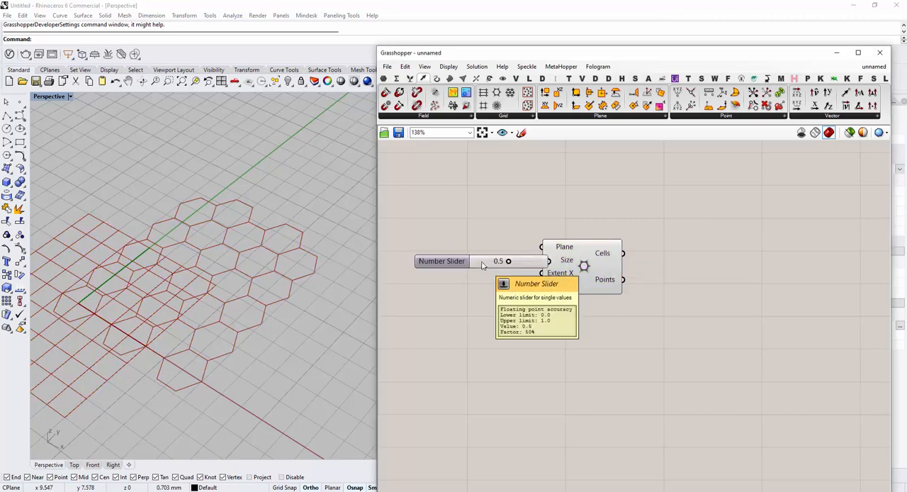
drag(482, 264, 445, 266)
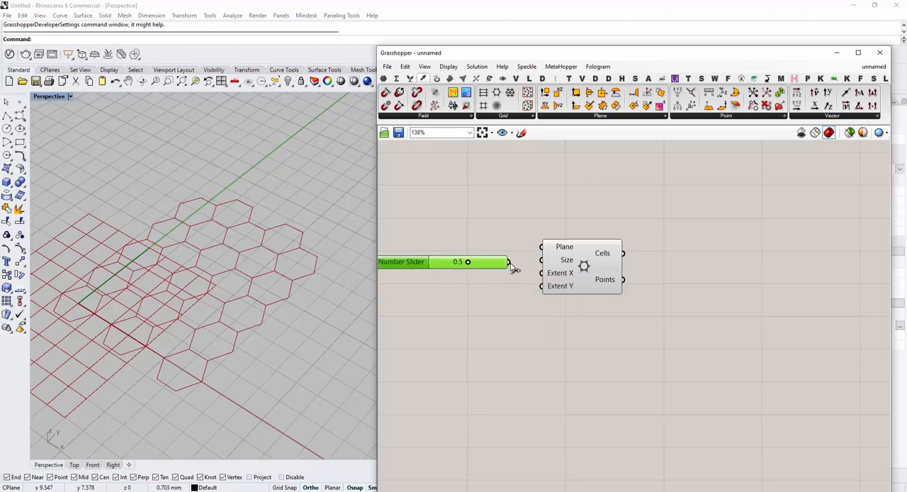
mouse_move(508, 261)
mouse_down()
mouse_move(541, 260)
mouse_move(578, 288)
mouse_up()
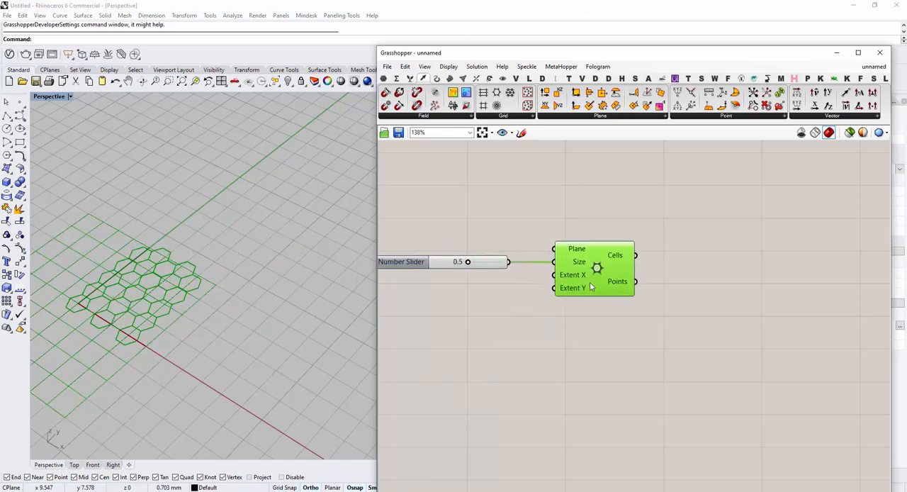
Add a number slider with the value 10 and wire it to the hexagonal grid's Extent X and Extent Y inputs
double_click(455, 292)
text(1)
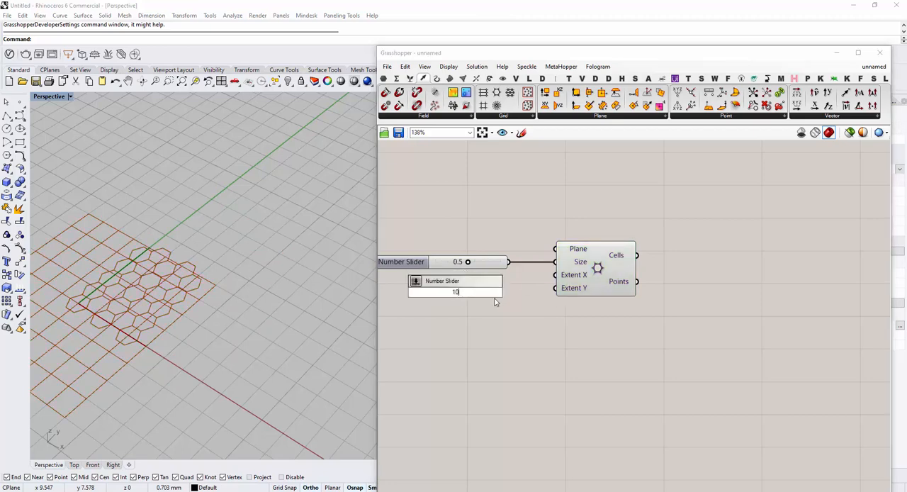
text(0)
key(Return)
drag(523, 293, 555, 288)
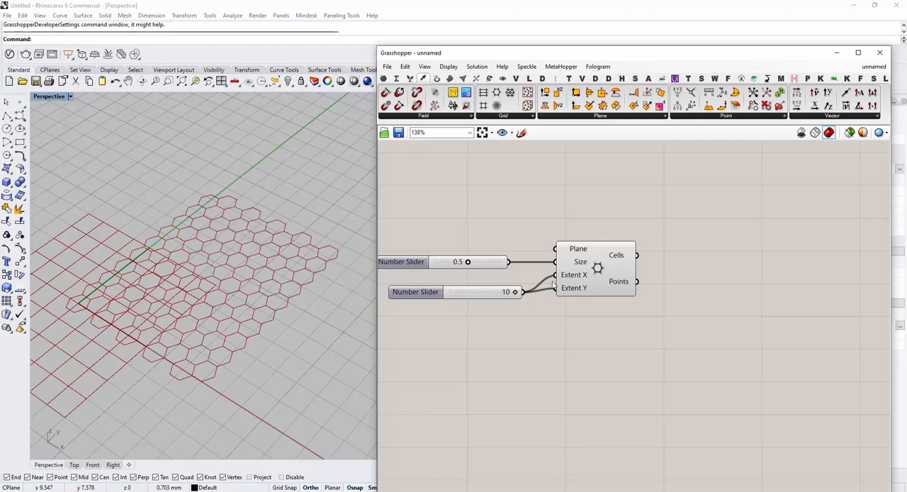
scroll(530, 299, up, 3)
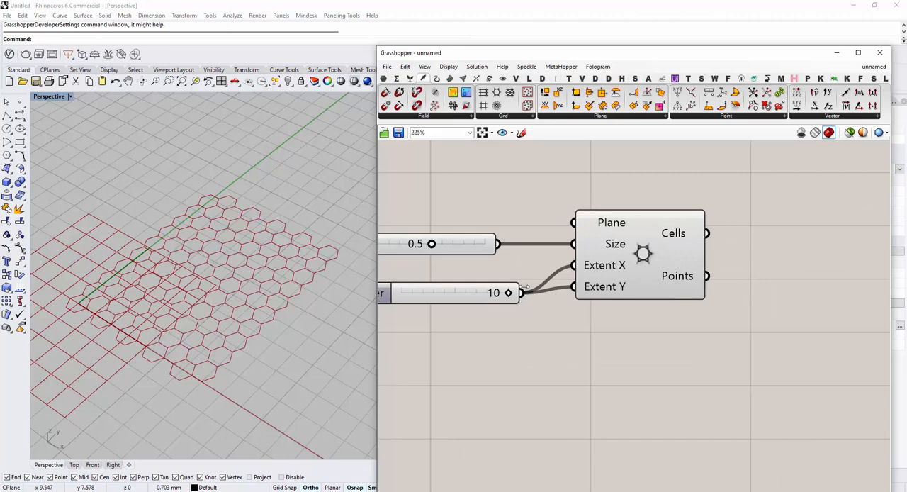
Disconnect the extent slider from the grid's Extent Y input and reconnect it, trying both ways of removing the wire
right_drag(460, 318, 525, 313)
right_drag(596, 320, 575, 320)
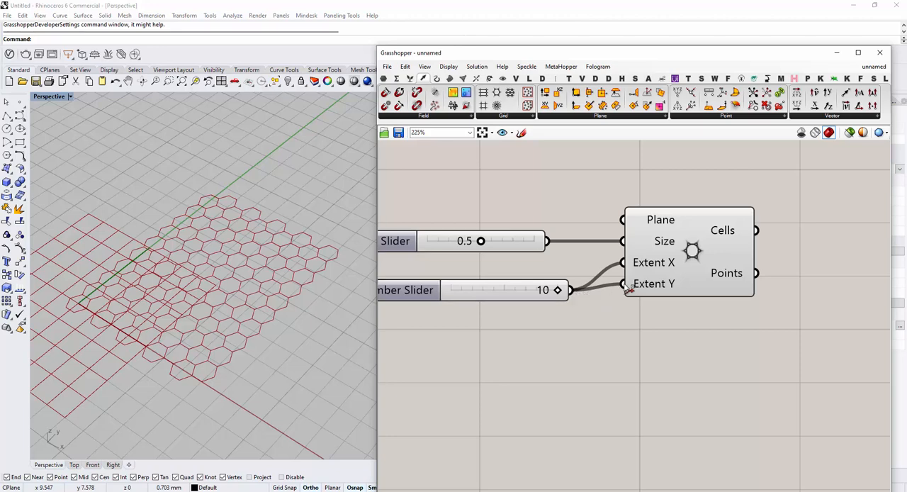
ctrl+drag(628, 287, 571, 290)
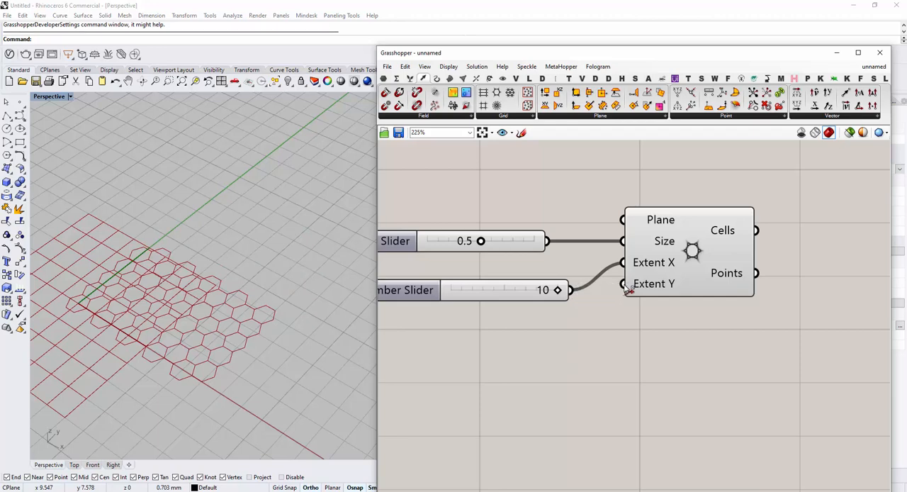
drag(628, 287, 580, 301)
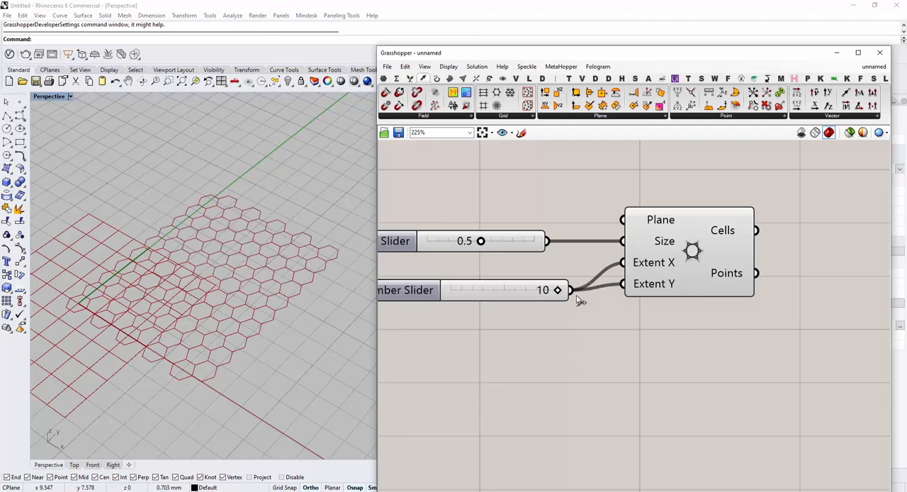
right_click(627, 286)
mouse_move(670, 311)
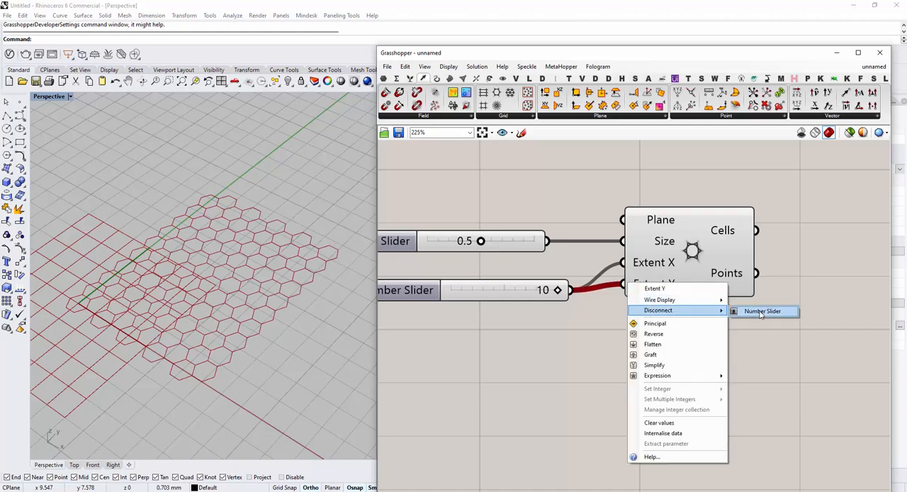
click(773, 311)
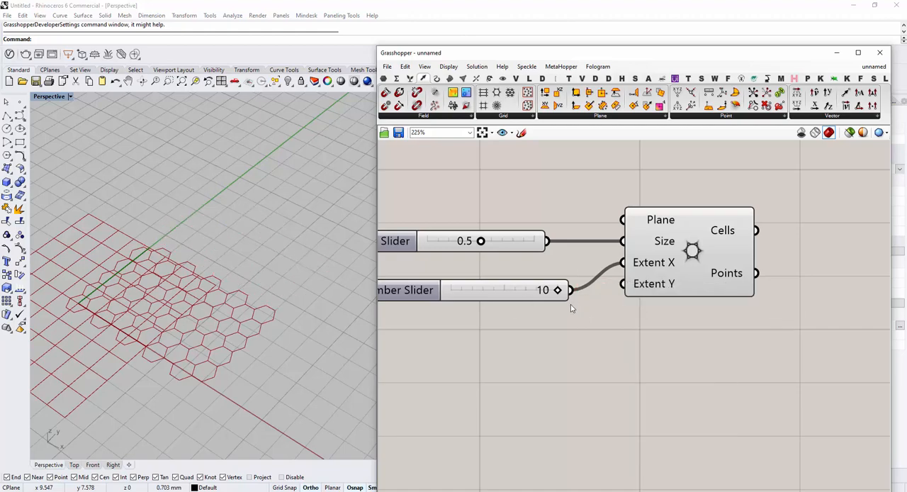
drag(571, 290, 625, 285)
Wire the slider with the value 10 back to the hexagonal grid's Extent Y input
mouse_move(599, 323)
right_down()
mouse_move(554, 329)
mouse_move(569, 332)
mouse_move(543, 349)
mouse_move(584, 331)
right_up()
click(598, 277)
right_drag(627, 387, 625, 367)
click(607, 369)
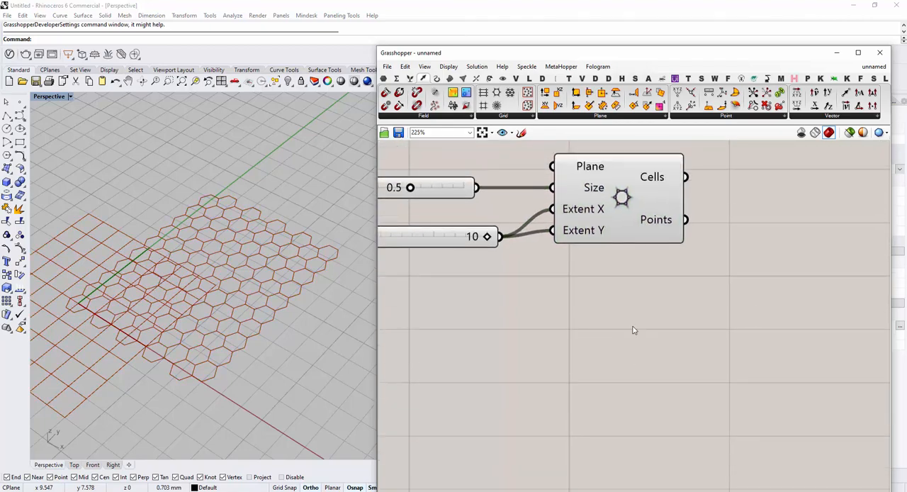
Add an empty Point parameter to the canvas below the hexagonal grid component
click(383, 78)
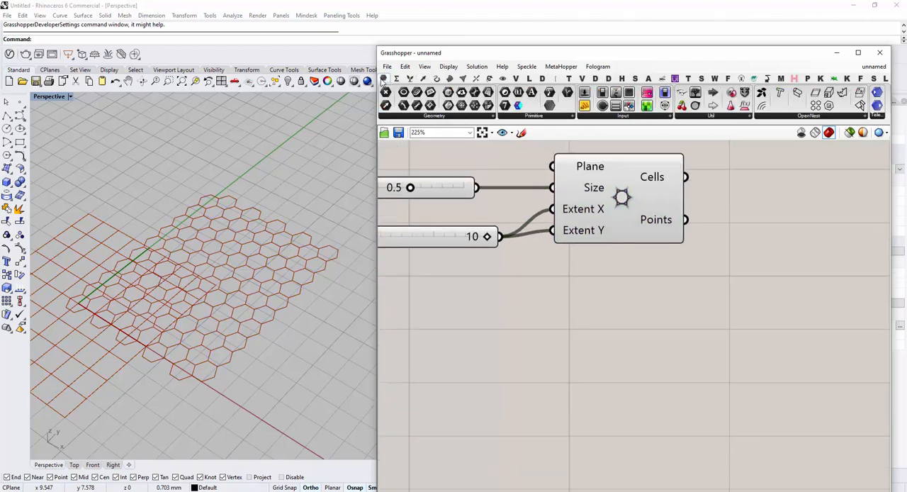
drag(387, 93, 655, 326)
right_drag(654, 357, 659, 327)
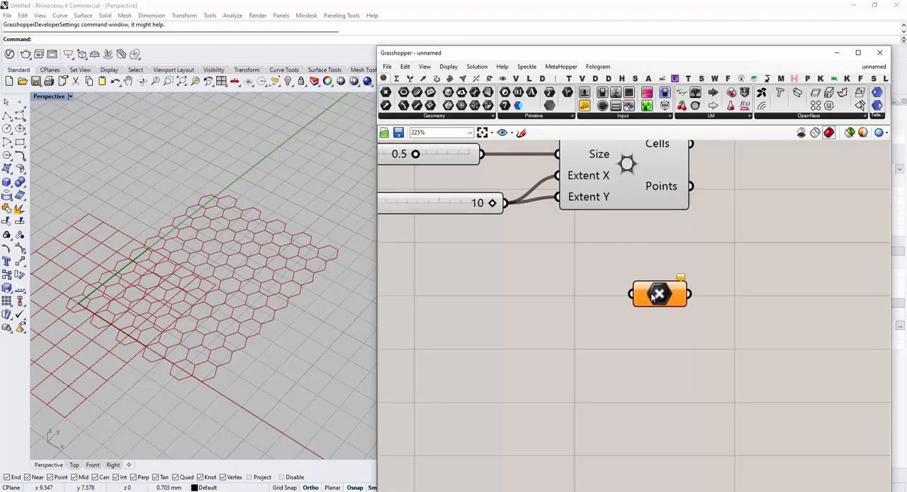
click(640, 300)
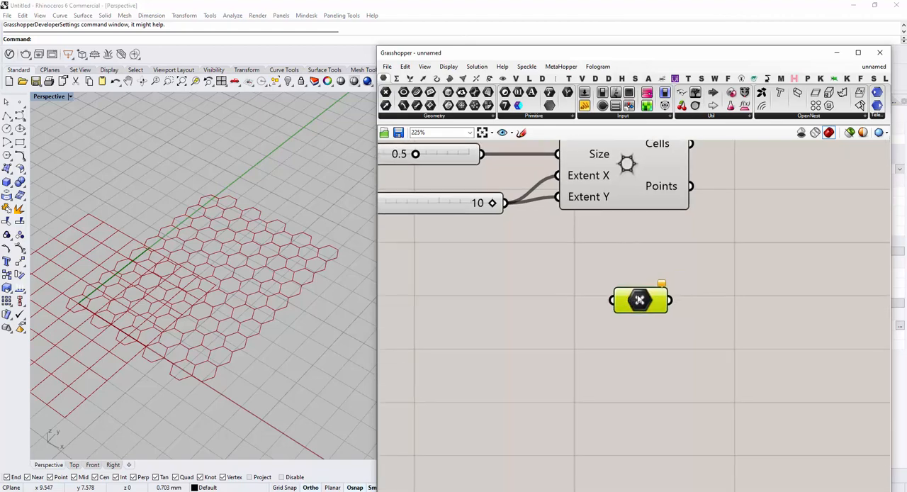
Set the Point parameter to one point picked inside the hexagonal grid in the Rhino perspective view
right_click(641, 301)
click(686, 418)
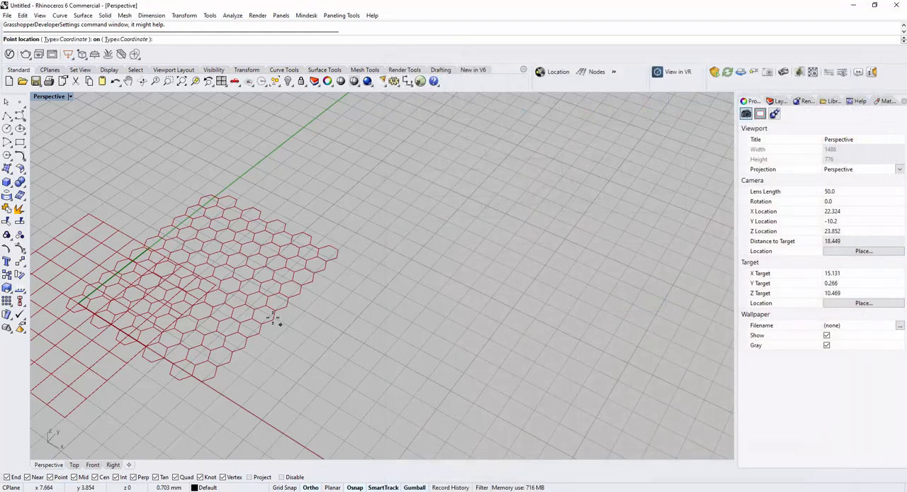
click(200, 264)
right_drag(202, 357, 278, 275)
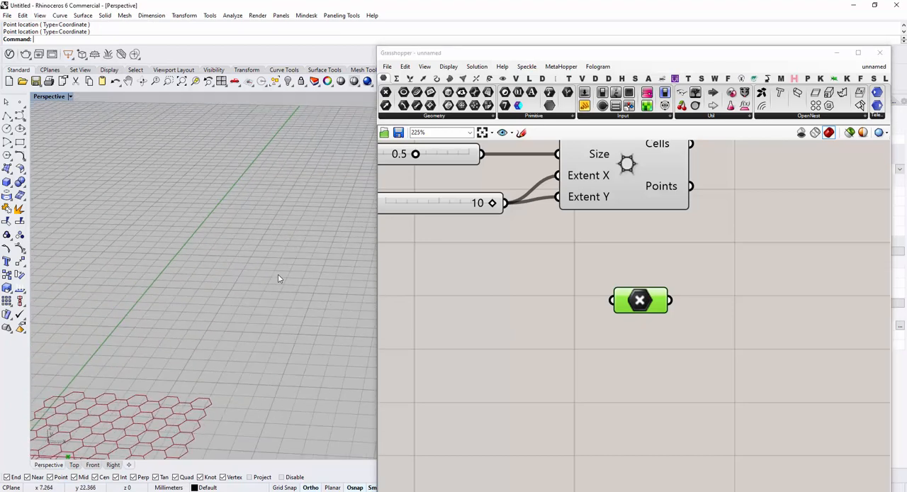
scroll(278, 274, down, 6)
right_drag(266, 341, 235, 380)
click(169, 80)
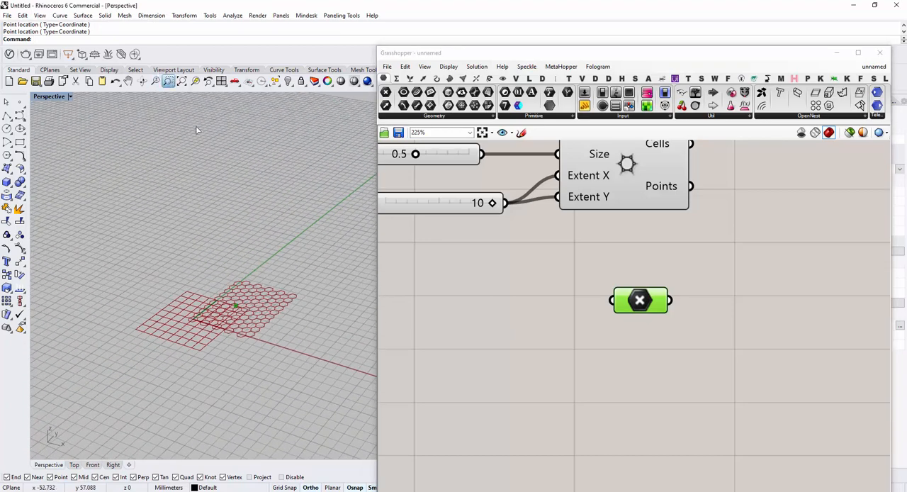
drag(314, 263, 204, 339)
right_drag(205, 335, 292, 255)
scroll(198, 361, up, 2)
Add a second Point parameter beside the hexagonal grid component and wire the grid's Points output to it
right_drag(586, 336, 574, 334)
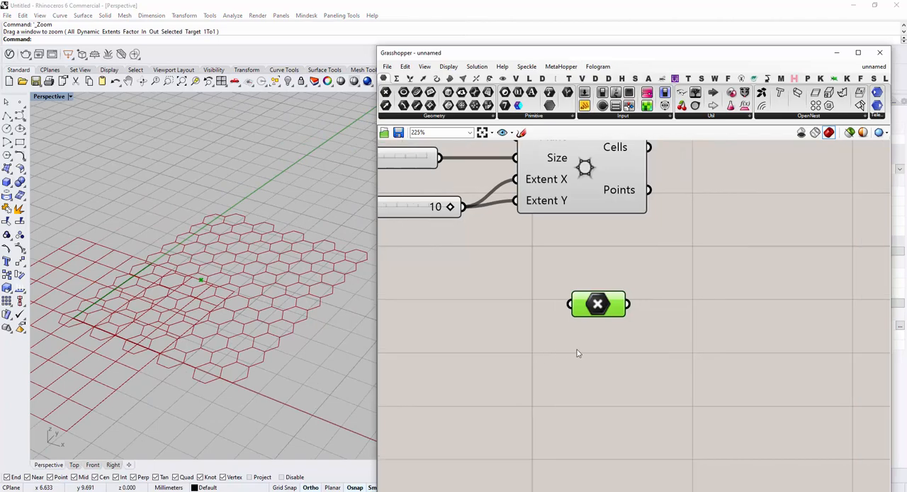
scroll(575, 350, down, 3)
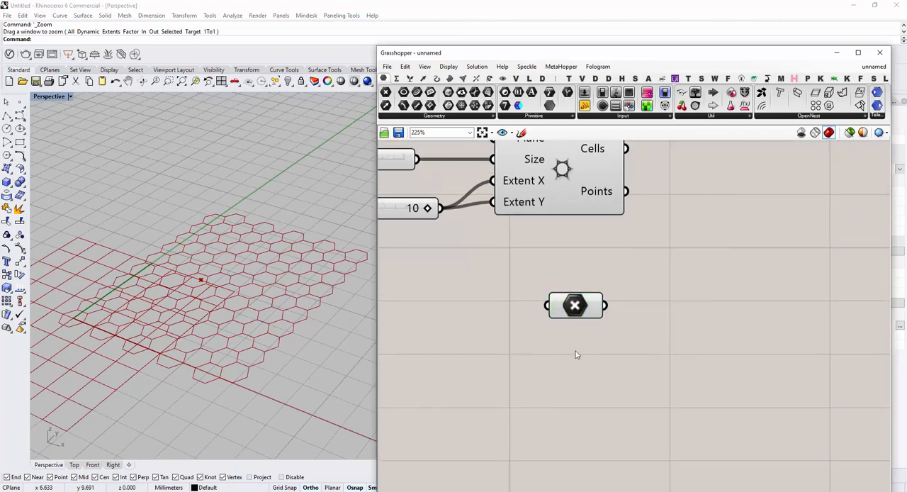
double_click(652, 286)
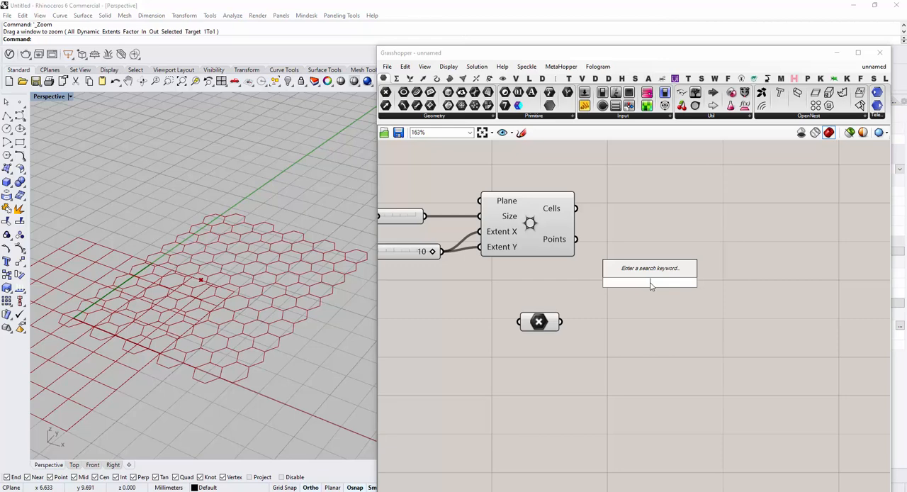
double_click(630, 225)
text(points)
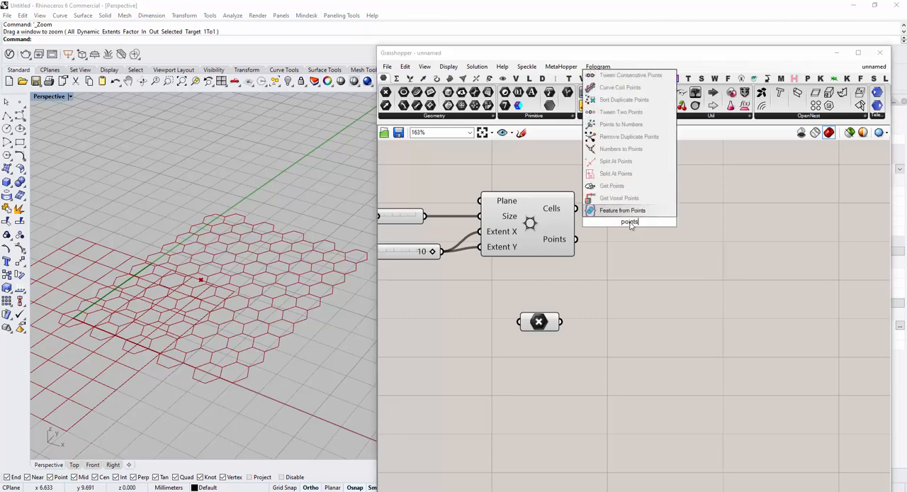
key(Return)
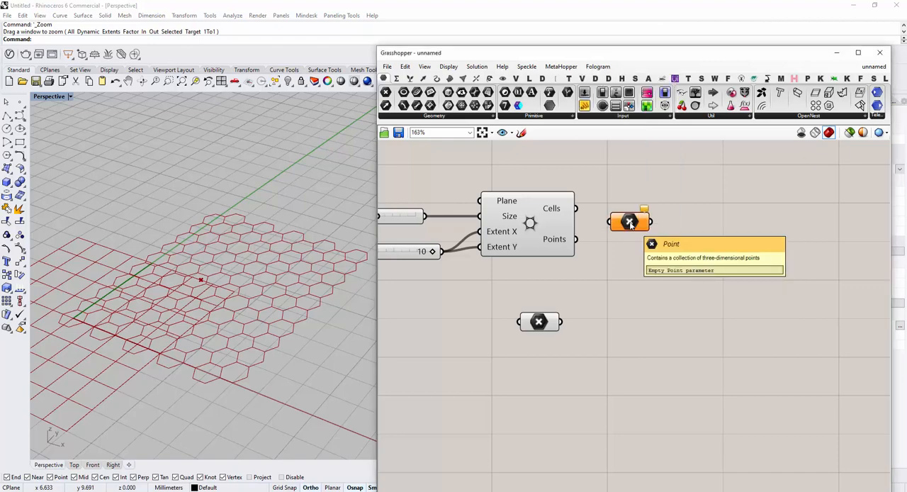
drag(576, 240, 618, 226)
drag(621, 225, 618, 242)
scroll(240, 278, up, 2)
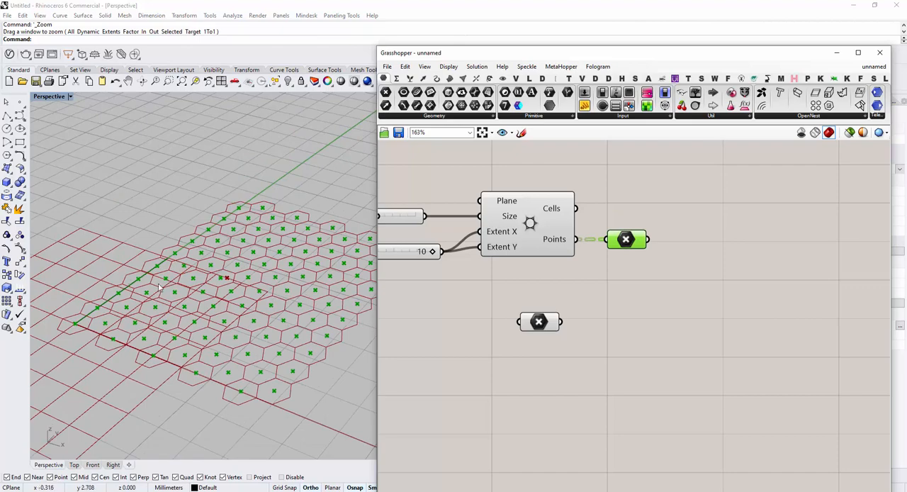
scroll(161, 288, down, 1)
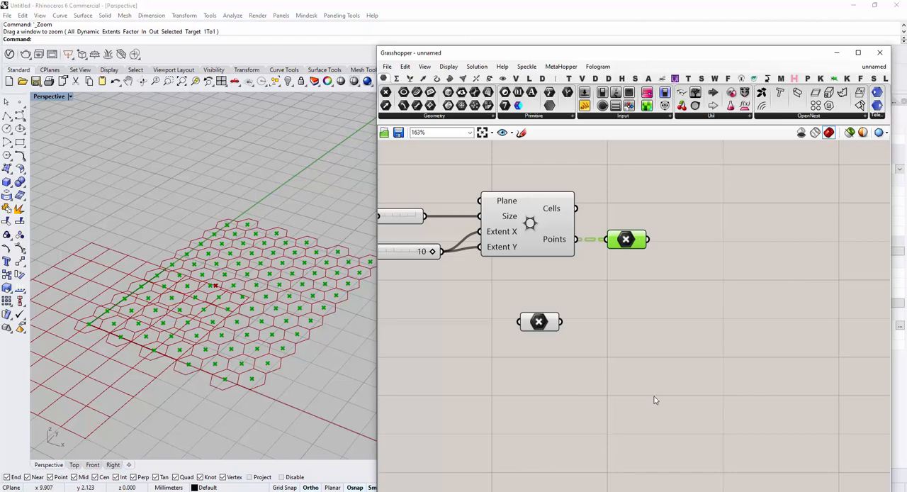
Add a Circle CNR component after the grid's Point parameter and reveal where the component sits in the component library
click(730, 321)
right_drag(730, 321, 687, 328)
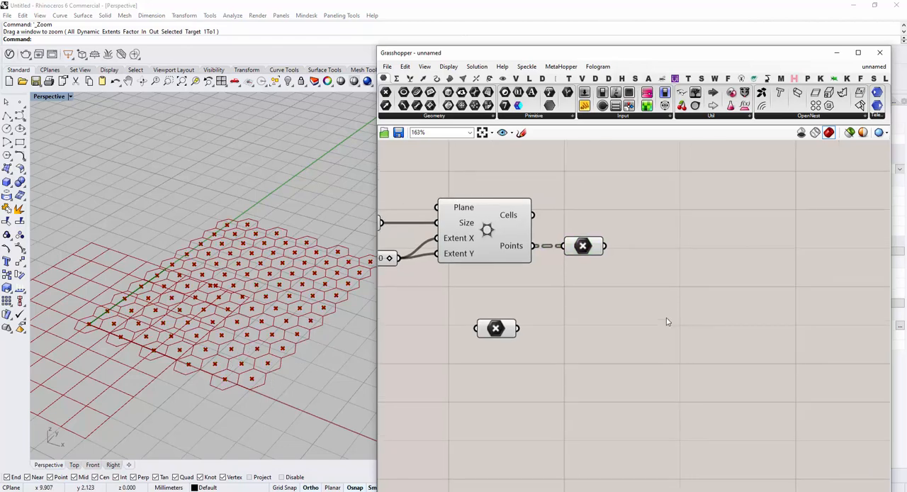
double_click(651, 263)
text(ci)
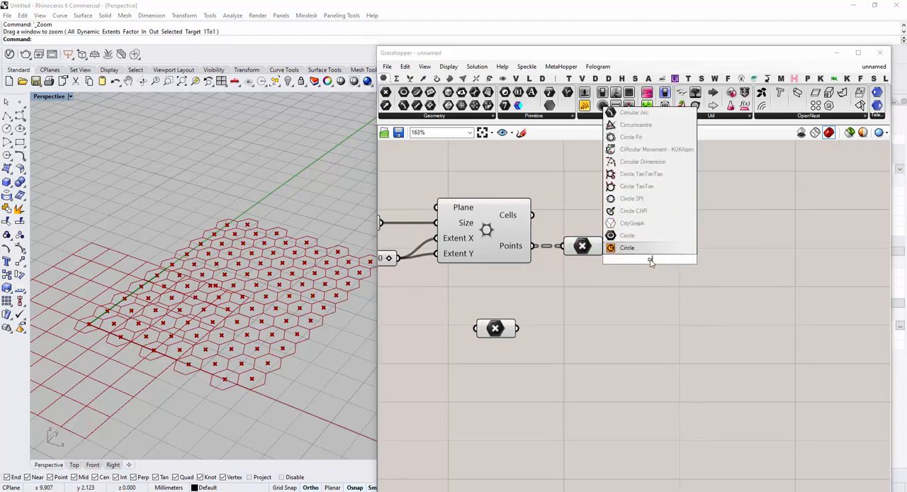
key(Up)
key(Up)
key(Up)
key(Up)
key(Up)
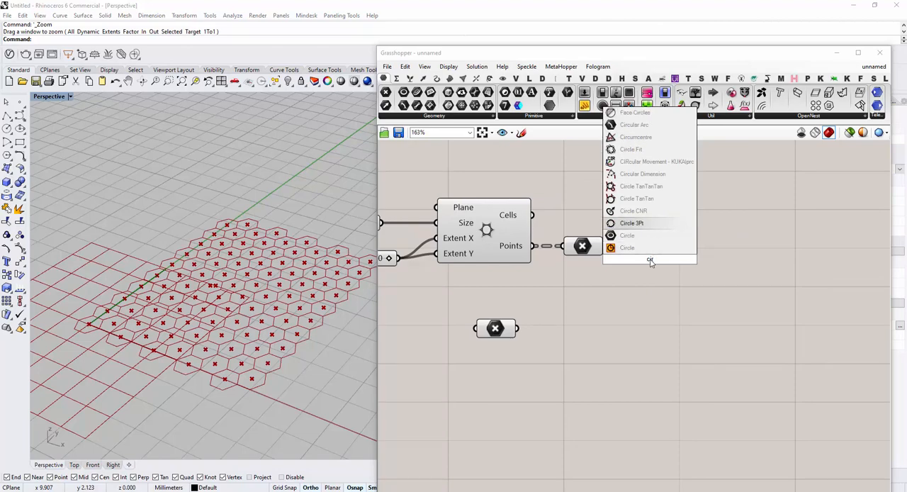
key(Down)
key(Down)
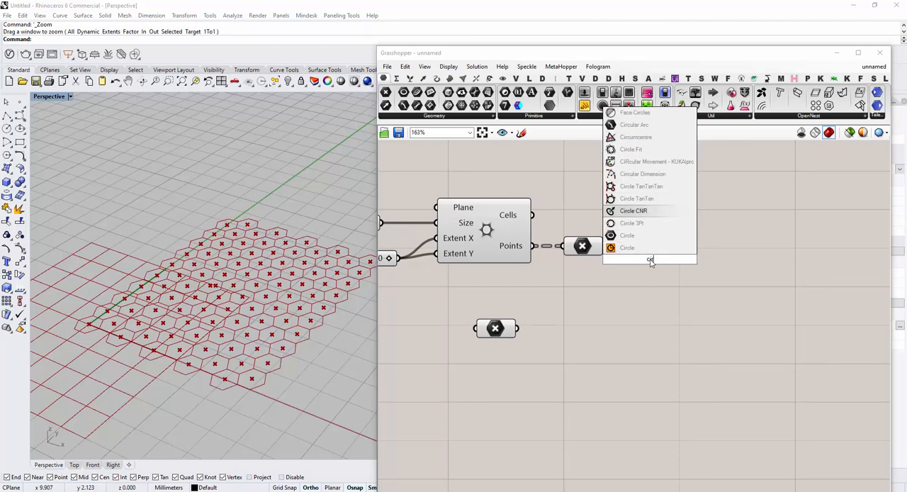
key(Return)
drag(650, 262, 738, 252)
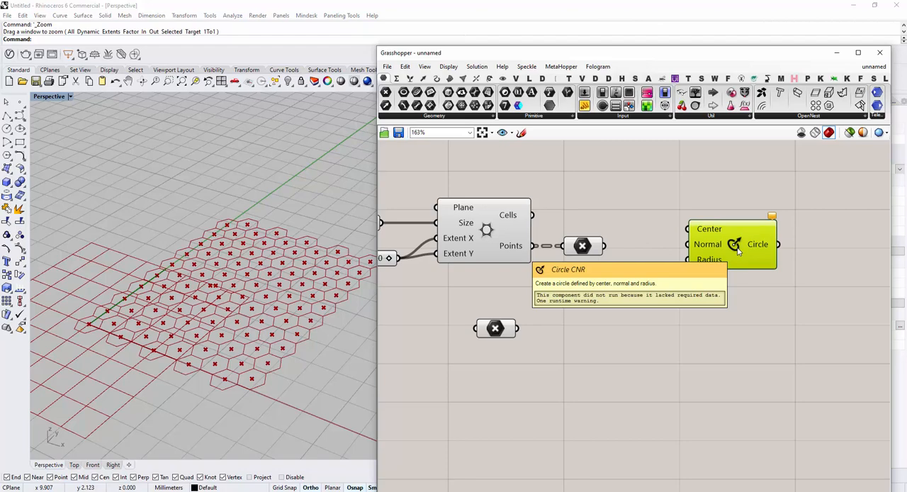
key(ctrl+alt)
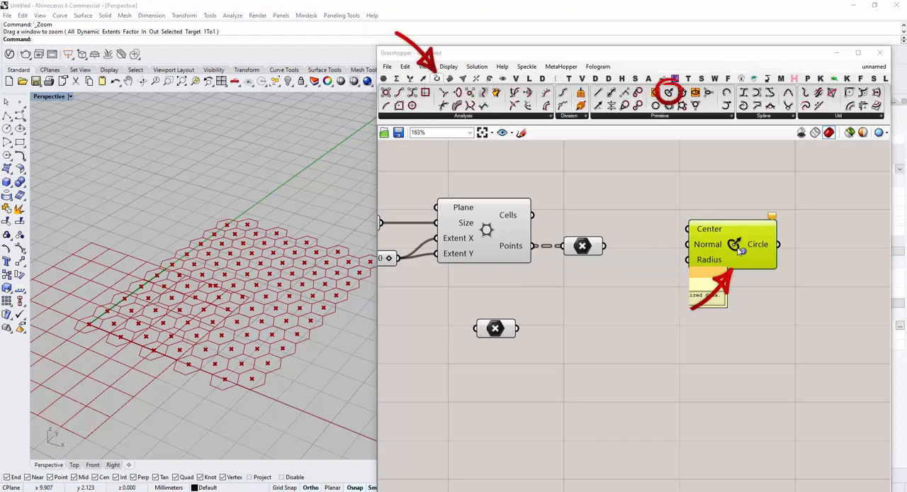
Wire the grid's Point parameter to the Circle CNR's Center input and line the component up with it
drag(737, 246, 731, 267)
drag(604, 246, 736, 267)
click(689, 295)
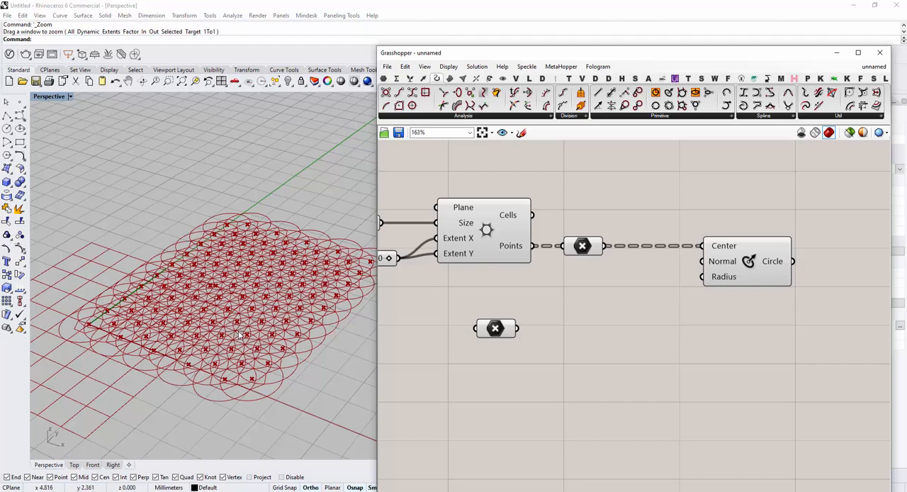
Raise the attractor point vertically above the hexagonal grid in the Rhino perspective view
click(489, 332)
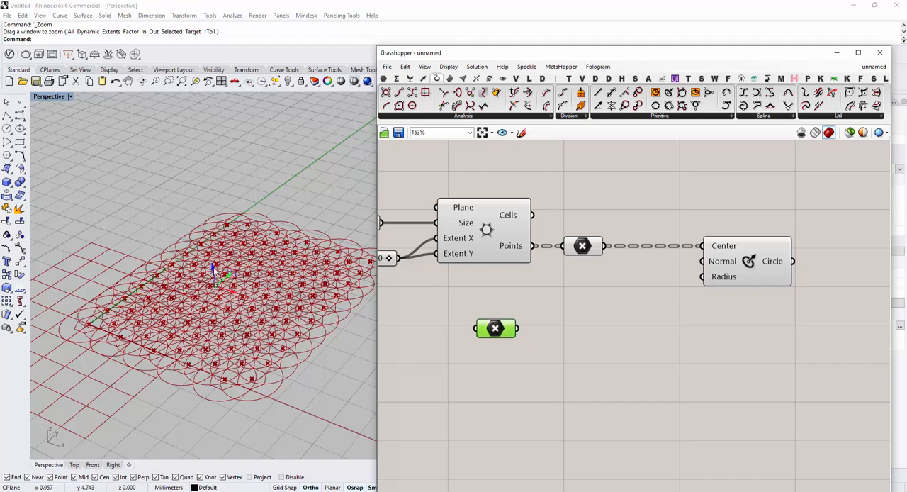
drag(214, 269, 210, 242)
click(593, 350)
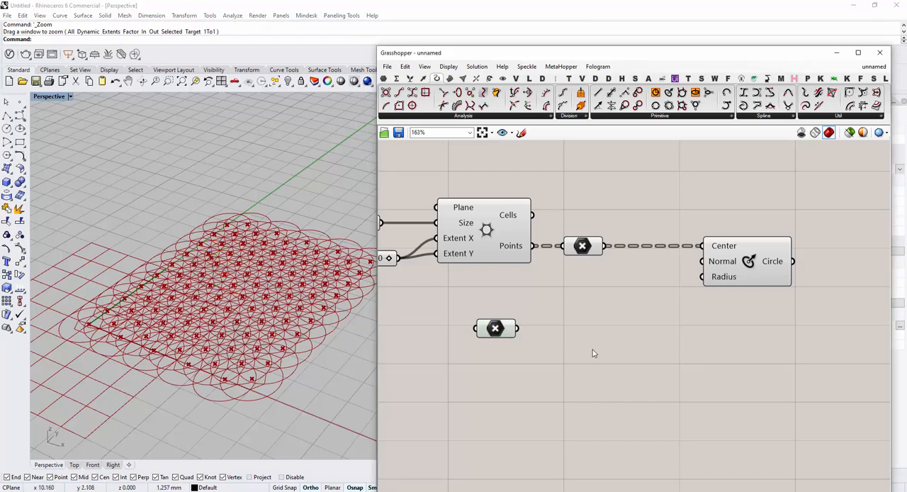
Add a Vector 2Pt component between the attractor Point parameter and the Circle CNR component
right_drag(592, 350, 576, 345)
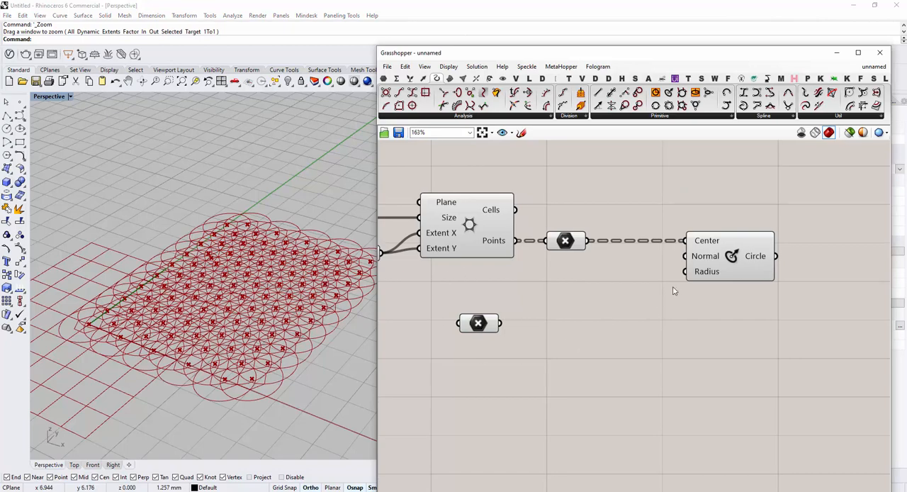
click(741, 261)
click(479, 325)
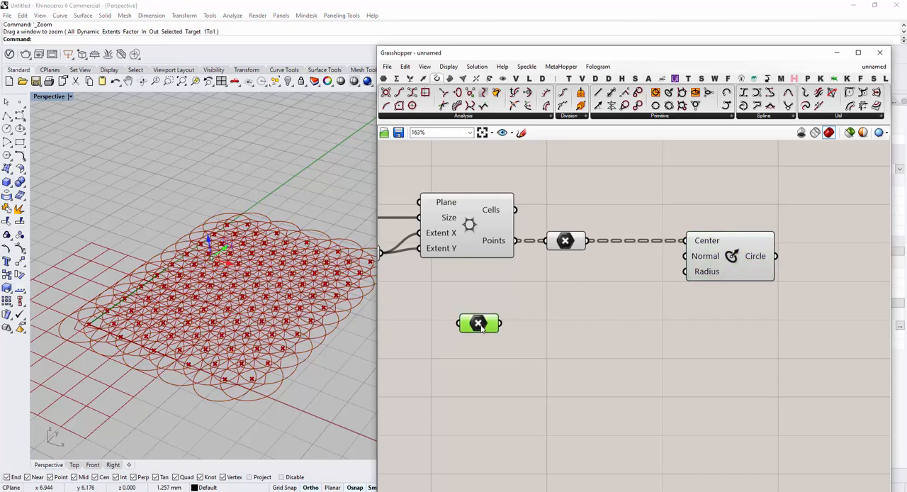
click(614, 320)
double_click(614, 320)
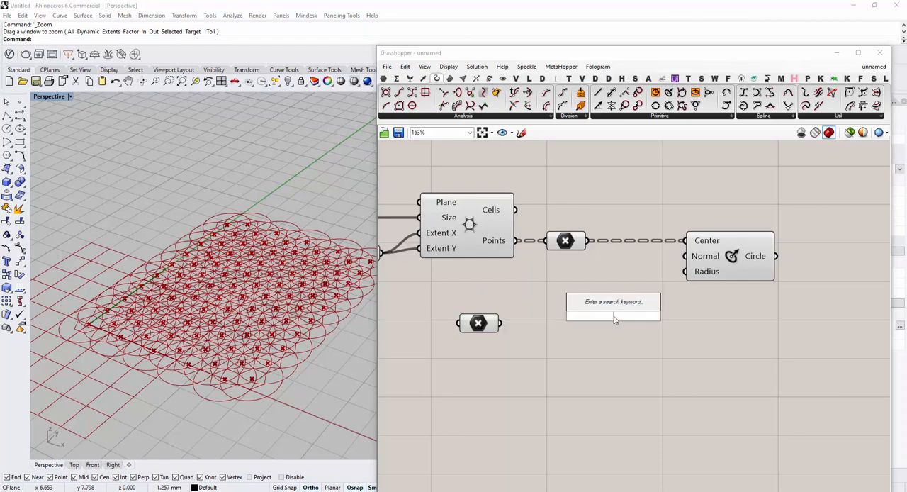
text(vect)
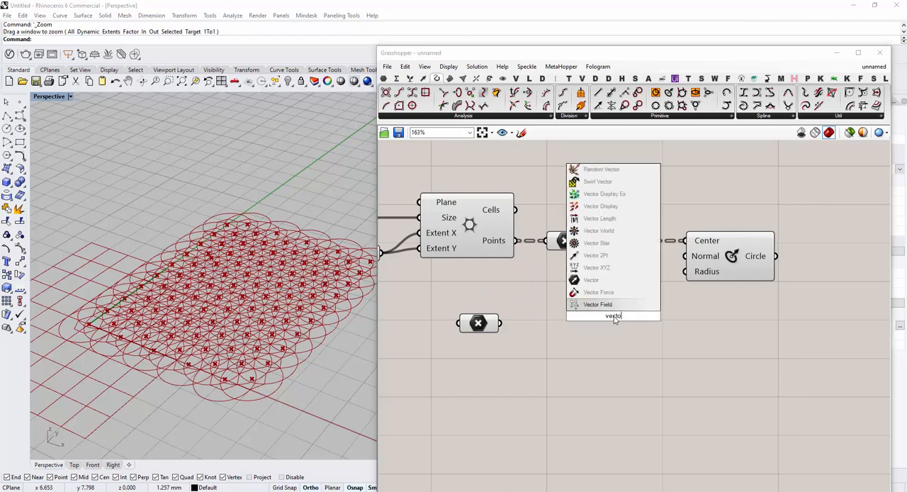
click(588, 255)
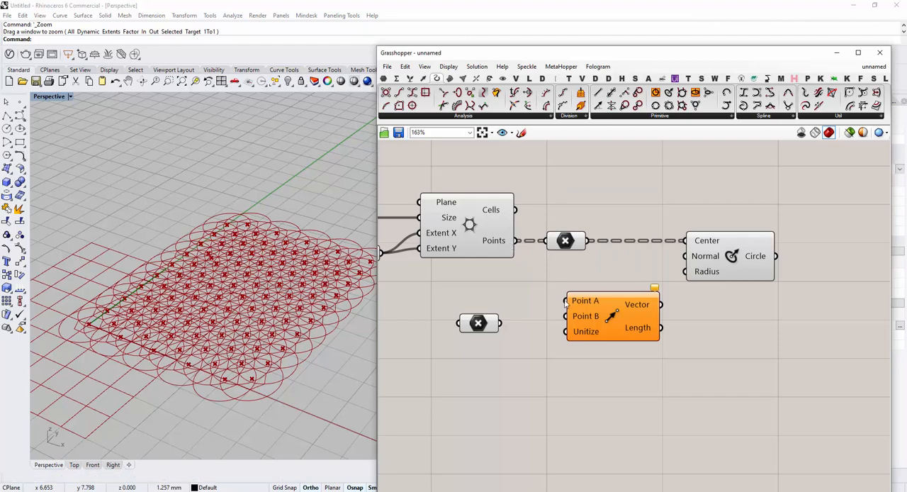
Wire the grid's Points output to the Vector 2Pt's Point A and the attractor point to its Point B
drag(567, 301, 515, 241)
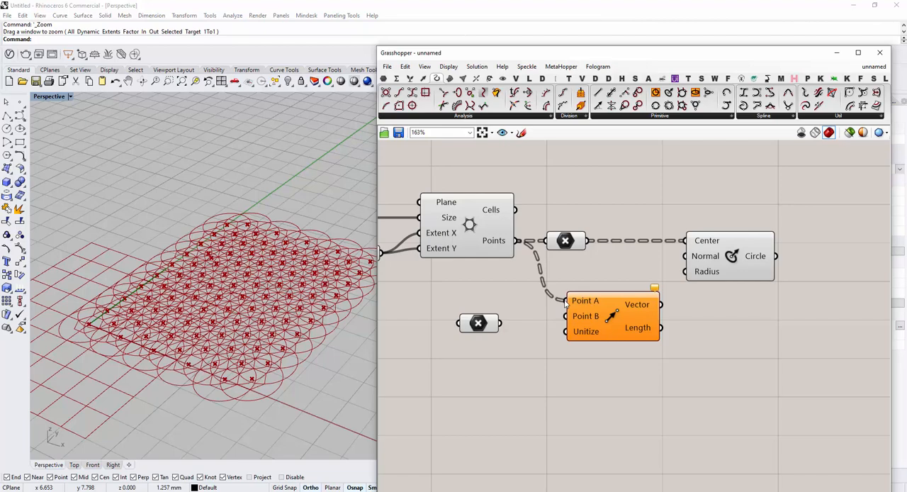
drag(565, 316, 500, 323)
drag(582, 302, 565, 303)
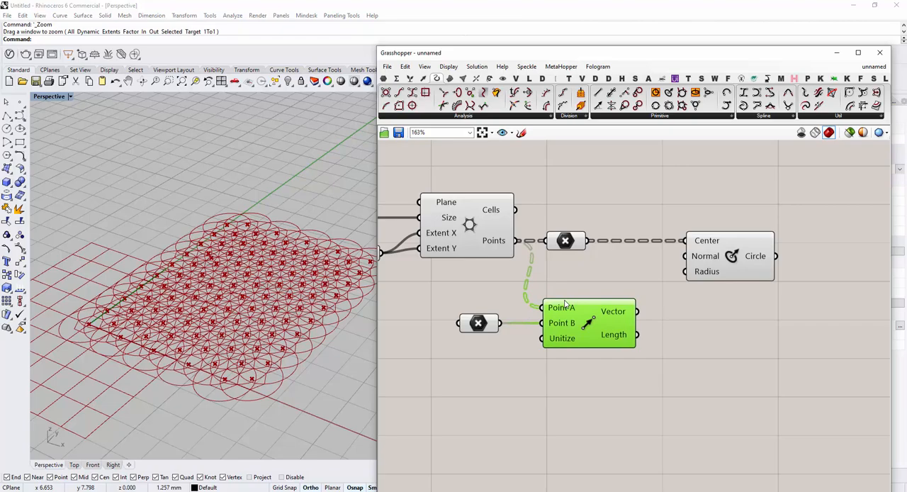
Orient the circles by wiring the Vector 2Pt's Vector output to the Circle CNR's Normal input
drag(637, 311, 685, 256)
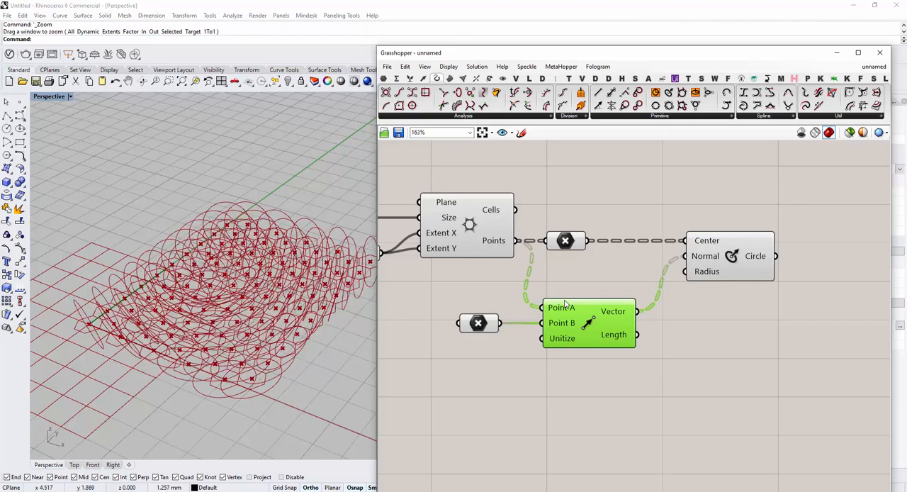
mouse_move(241, 342)
right_down()
mouse_move(185, 379)
mouse_move(244, 301)
right_up()
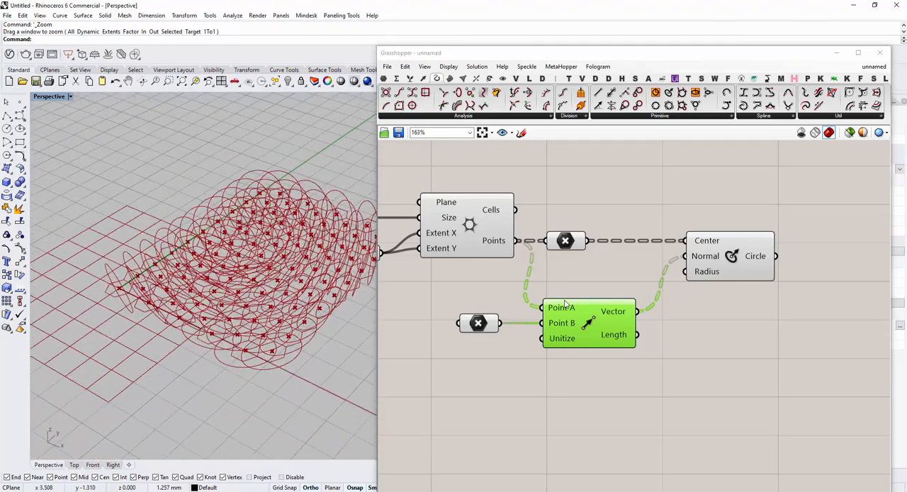
scroll(227, 263, down, 3)
scroll(227, 263, up, 5)
scroll(226, 262, down, 4)
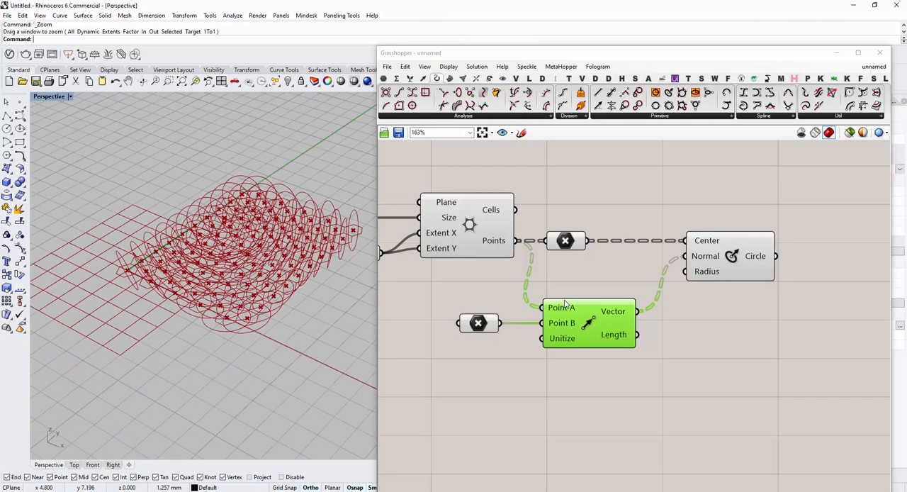
scroll(227, 284, up, 2)
scroll(227, 234, down, 3)
Turn off the viewport preview of the hexagonal grid component and the Point parameter connected to it
scroll(488, 233, up, 1)
middle_click(469, 225)
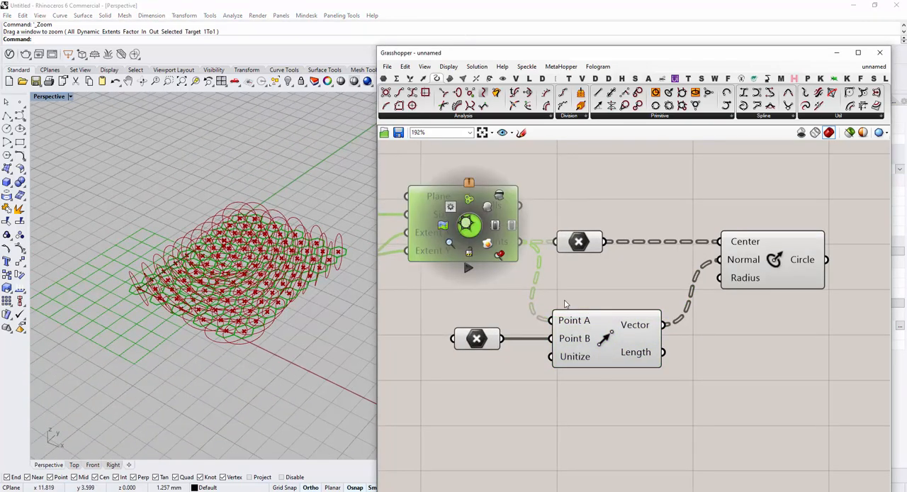
click(499, 195)
mouse_move(528, 202)
right_down()
mouse_move(624, 206)
mouse_move(550, 193)
mouse_move(513, 201)
right_up()
middle_click(572, 239)
click(603, 207)
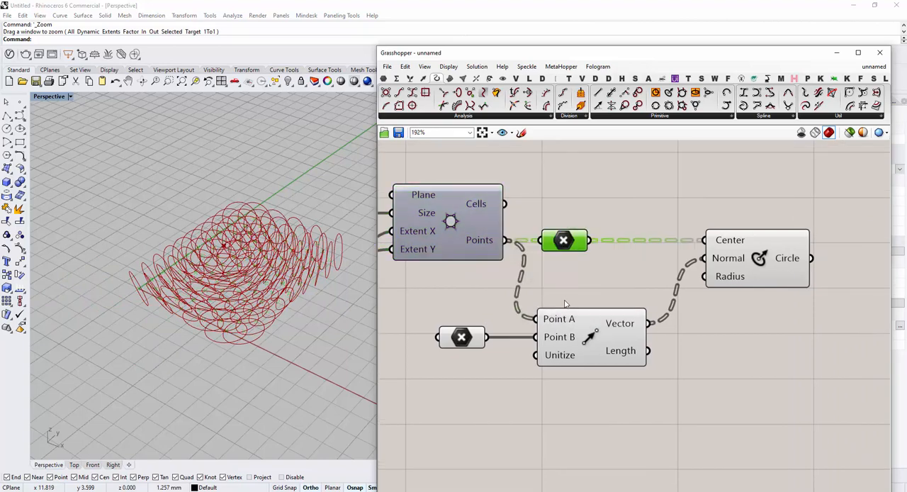
Move the attractor Point parameter and the Vector 2Pt component lower on the canvas, away from the Circle CNR chain
click(569, 200)
mouse_move(603, 208)
right_down()
mouse_move(569, 199)
mouse_move(570, 183)
right_up()
right_drag(401, 378, 446, 346)
mouse_move(446, 347)
mouse_down()
mouse_move(576, 281)
mouse_move(677, 245)
mouse_up()
drag(604, 277, 579, 319)
click(602, 375)
right_drag(603, 376, 567, 371)
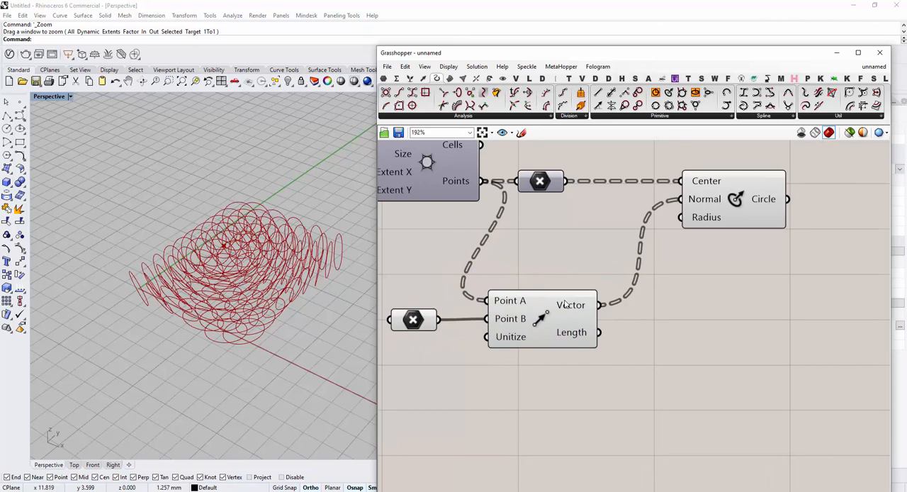
Wire the 0.5 grid size slider to the Circle CNR's Radius input
mouse_move(565, 304)
right_down()
mouse_move(656, 327)
mouse_move(618, 331)
mouse_move(620, 315)
mouse_move(601, 316)
right_up()
mouse_move(767, 257)
mouse_down()
mouse_move(818, 265)
mouse_move(731, 267)
mouse_move(509, 214)
mouse_up()
scroll(819, 265, down, 2)
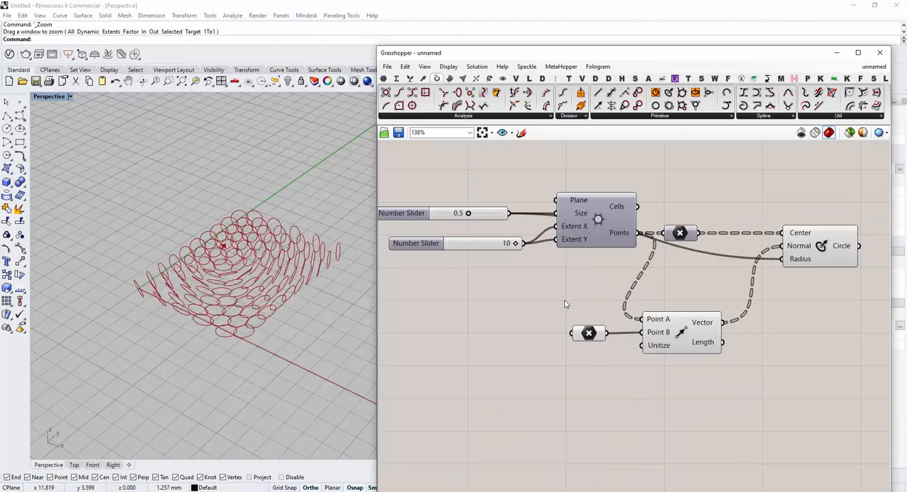
Examine from several viewing angles how the resized circles tilt toward the attractor point across the grid
right_drag(565, 303, 550, 302)
scroll(227, 268, up, 6)
mouse_move(178, 283)
right_down()
mouse_move(277, 287)
mouse_move(177, 282)
mouse_move(170, 273)
mouse_move(205, 280)
mouse_move(193, 286)
right_up()
right_drag(565, 304, 531, 299)
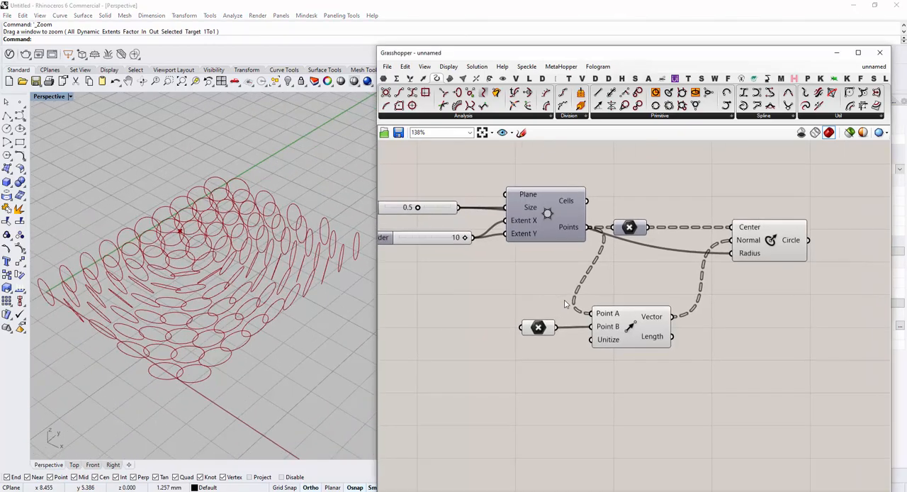
scroll(283, 298, down, 1)
right_drag(283, 298, 267, 284)
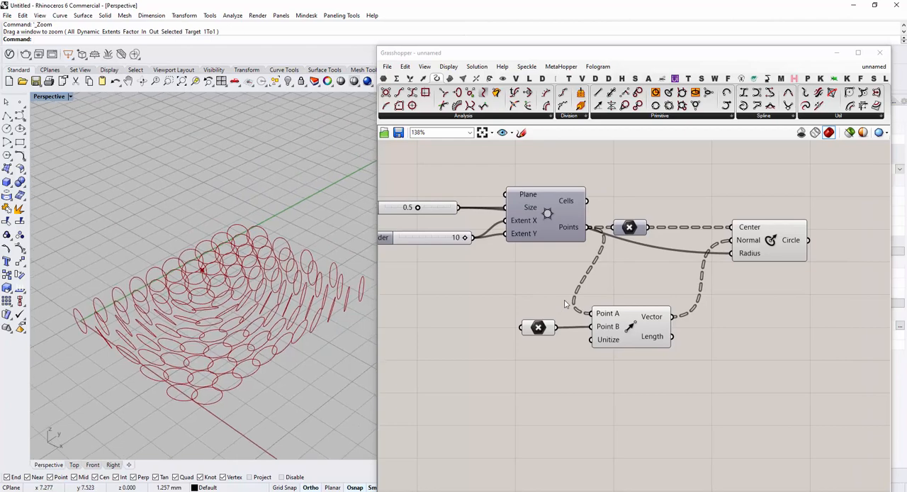
right_drag(565, 303, 665, 316)
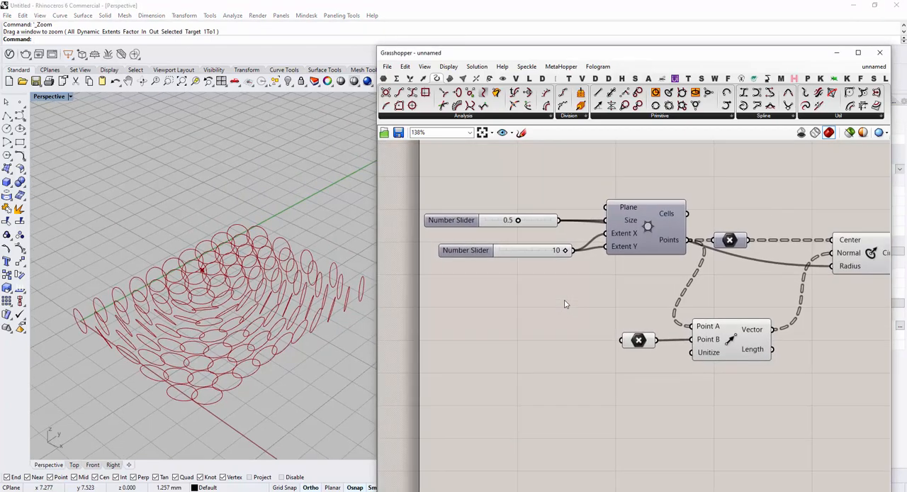
mouse_move(517, 219)
mouse_down()
mouse_move(531, 220)
mouse_move(504, 220)
mouse_move(528, 220)
mouse_move(504, 219)
mouse_move(518, 219)
mouse_up()
scroll(238, 289, down, 4)
right_drag(212, 305, 230, 307)
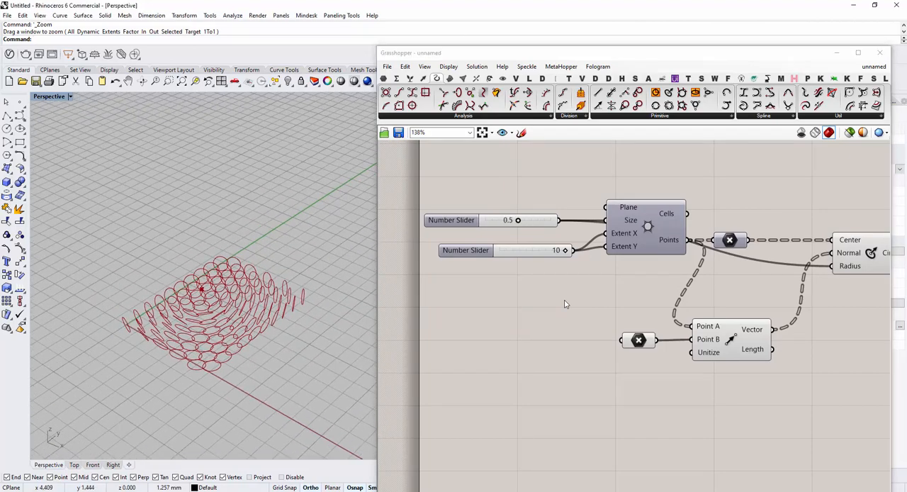
scroll(220, 298, up, 3)
scroll(565, 304, down, 3)
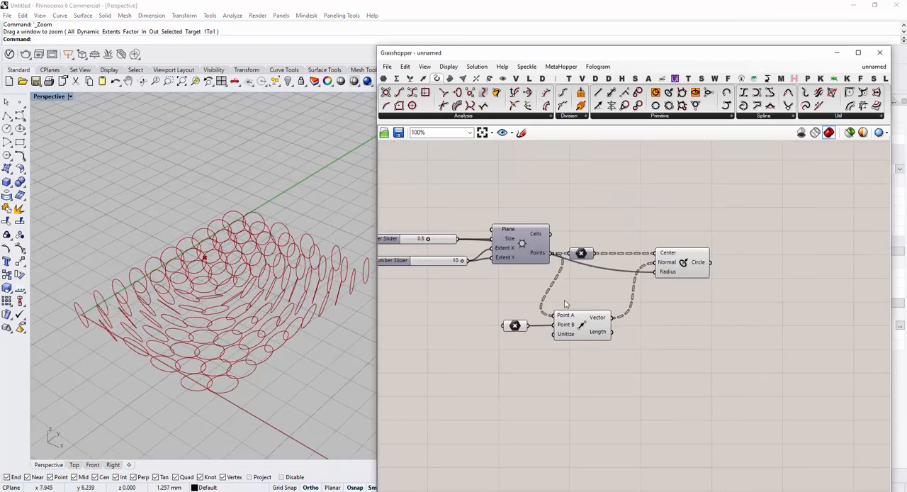
Add an Offset Curve component after Circle CNR and wire the Circle output to its Curve input
right_drag(565, 304, 585, 299)
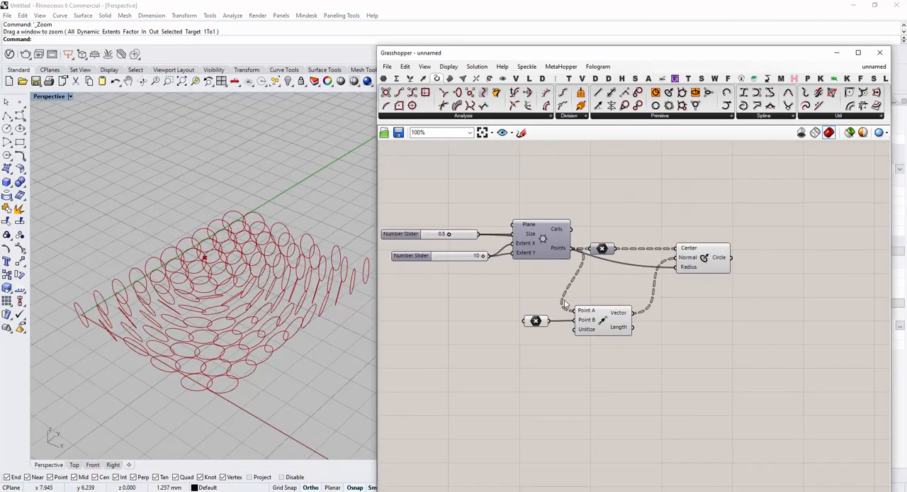
drag(377, 304, 365, 304)
mouse_move(565, 304)
right_down()
mouse_move(575, 308)
mouse_move(561, 327)
right_up()
double_click(782, 283)
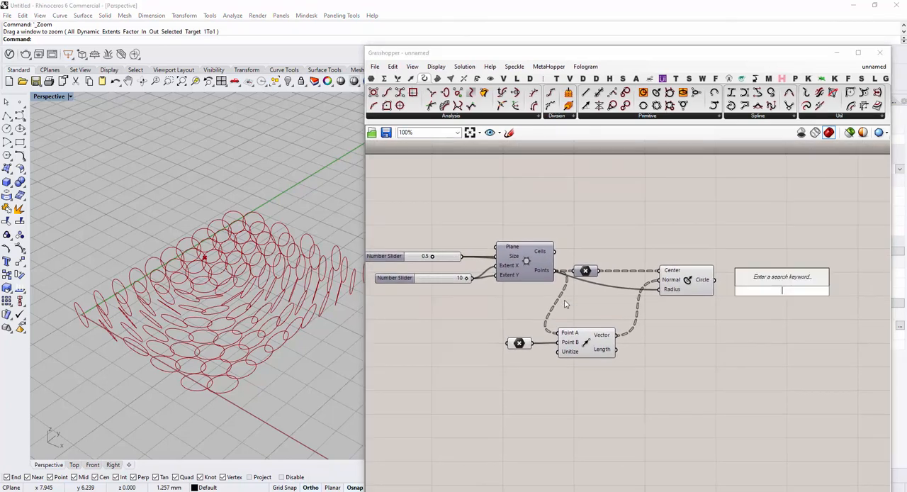
text(off)
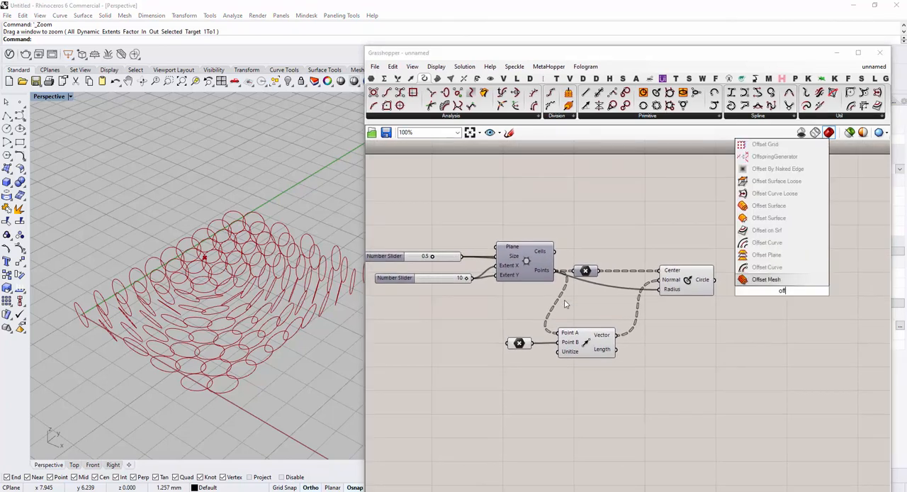
key(Up)
key(Return)
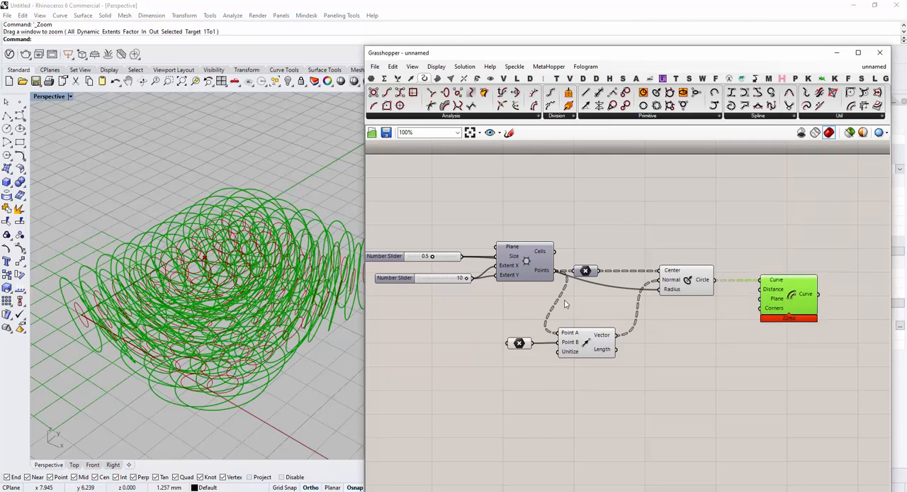
Add a number slider between 0 and -1, wire it to the Offset Curve's Distance input and place it below Circle CNR
double_click(753, 329)
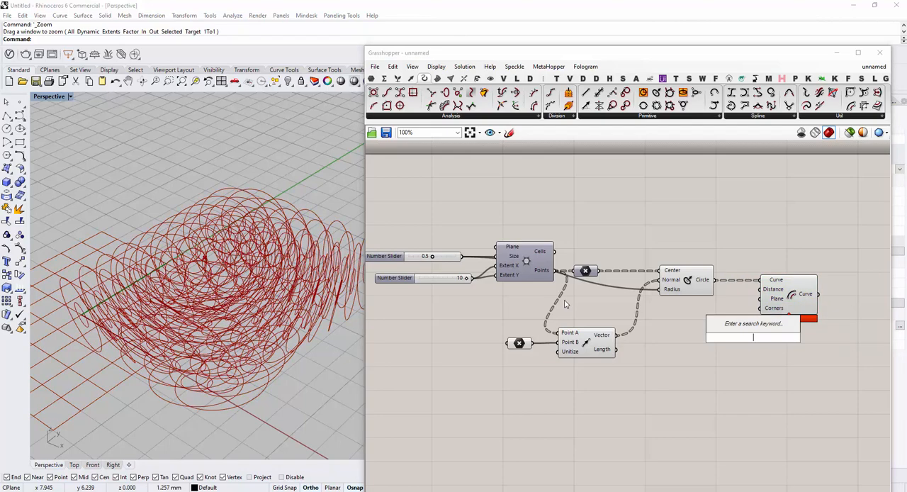
text(0)
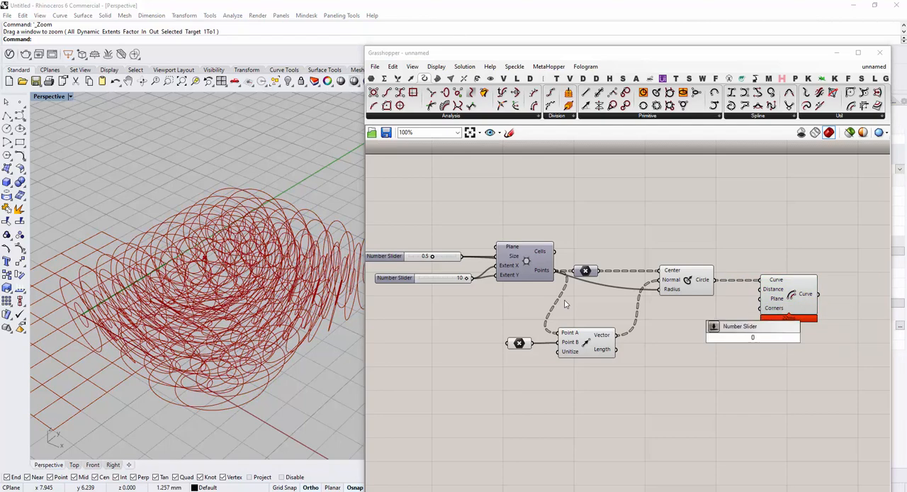
text(<-1)
key(Return)
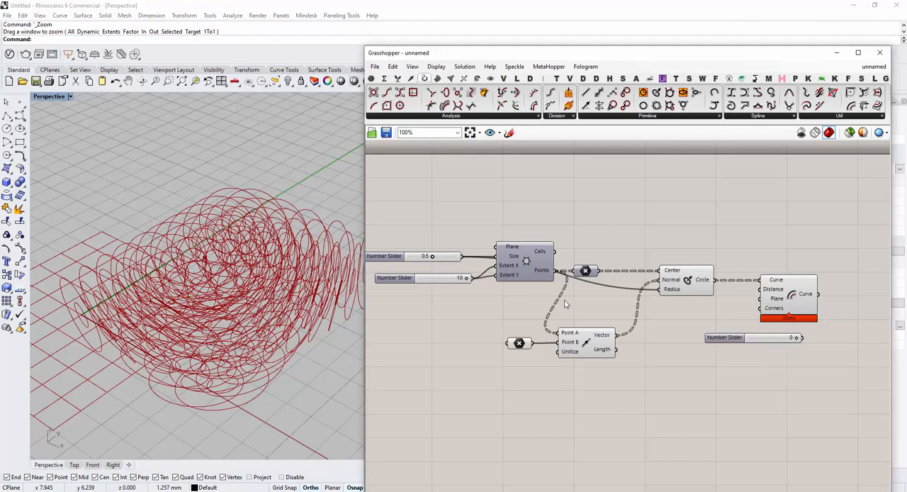
drag(802, 338, 760, 289)
drag(724, 338, 694, 351)
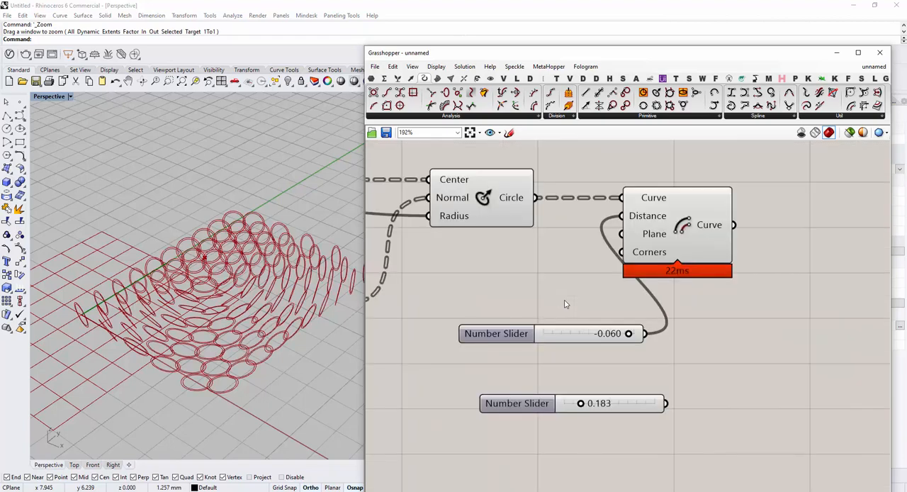
Set the offset distance slider to -0.138
mouse_move(638, 333)
mouse_down()
mouse_move(607, 333)
mouse_move(621, 333)
mouse_up()
key(Delete)
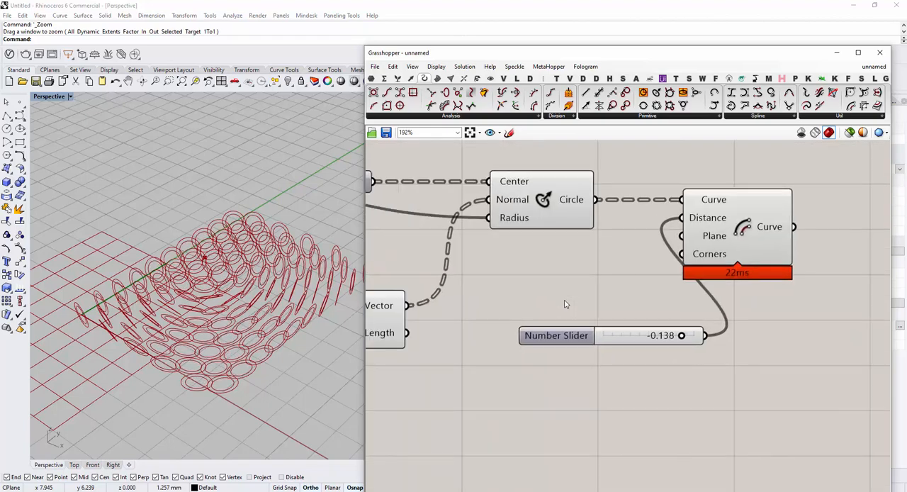
mouse_move(496, 333)
mouse_down()
mouse_move(520, 333)
mouse_move(505, 327)
mouse_up()
right_drag(212, 305, 226, 306)
Turn off the viewport preview of the Circle CNR component so only the offset circles are displayed
right_drag(716, 326, 745, 336)
scroll(746, 343, down, 3)
click(639, 258)
middle_click(639, 258)
click(668, 228)
right_drag(666, 238, 617, 232)
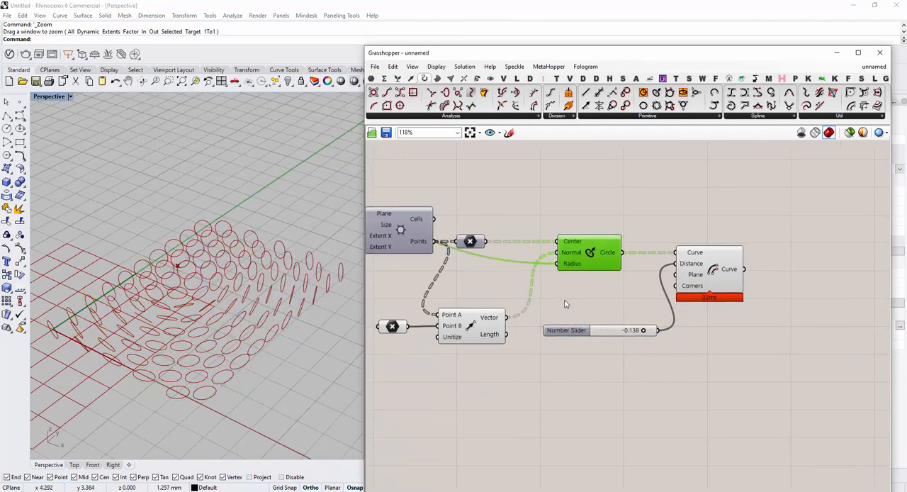
Move the attractor point to the grid's far end in the viewport, and bring it back near the front corner
right_drag(213, 304, 233, 307)
scroll(205, 310, up, 1)
right_drag(565, 303, 600, 296)
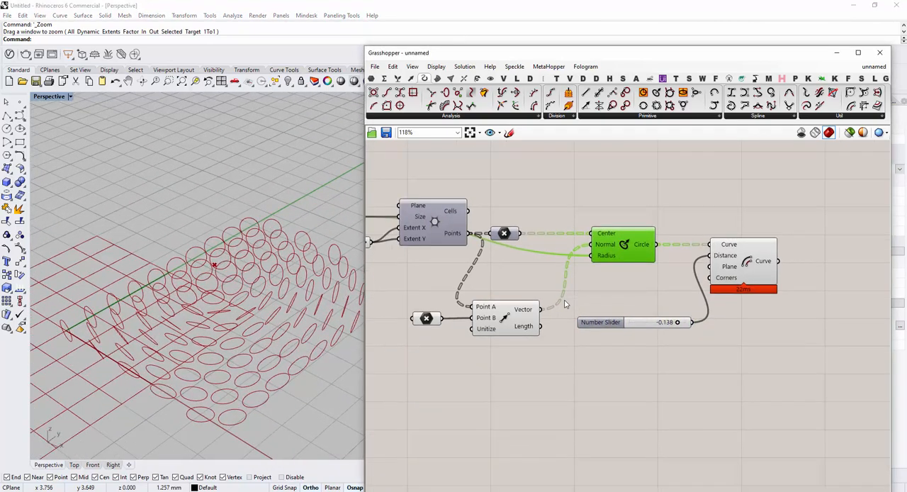
click(426, 318)
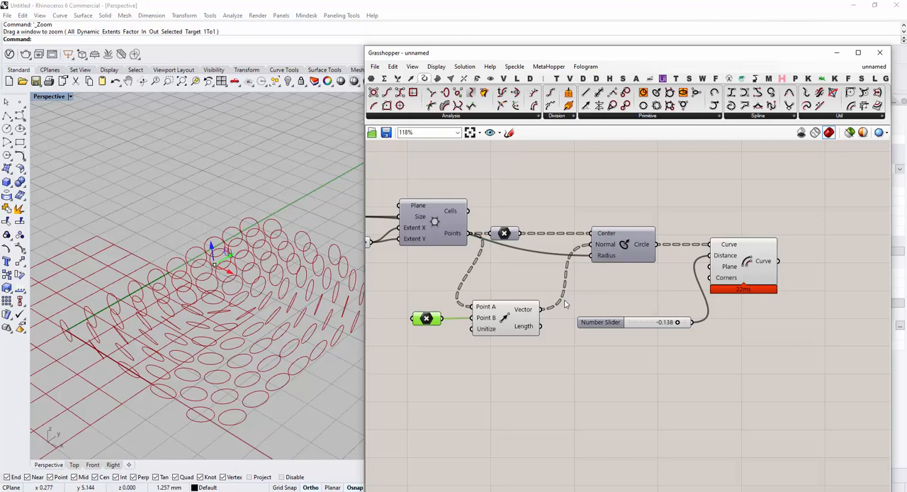
mouse_move(231, 271)
mouse_down()
mouse_move(298, 302)
mouse_move(215, 264)
mouse_move(259, 286)
mouse_move(238, 281)
mouse_move(216, 295)
mouse_move(308, 236)
mouse_move(361, 278)
mouse_move(264, 235)
mouse_up()
mouse_move(264, 235)
right_down()
mouse_move(187, 281)
mouse_move(265, 222)
right_up()
scroll(188, 281, down, 3)
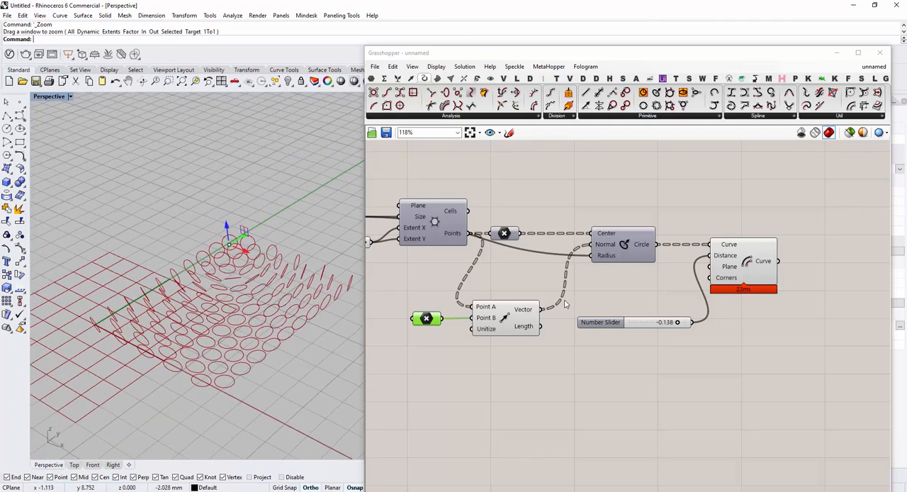
mouse_move(227, 225)
mouse_down()
mouse_move(230, 248)
mouse_move(226, 214)
mouse_move(197, 253)
mouse_move(199, 269)
mouse_move(283, 307)
mouse_move(241, 288)
mouse_move(268, 299)
mouse_move(277, 276)
mouse_move(219, 316)
mouse_up()
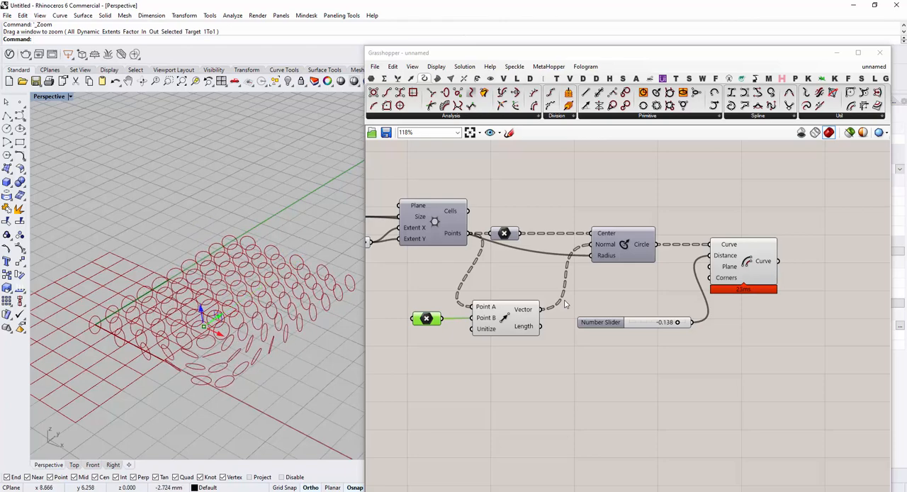
right_drag(566, 304, 500, 316)
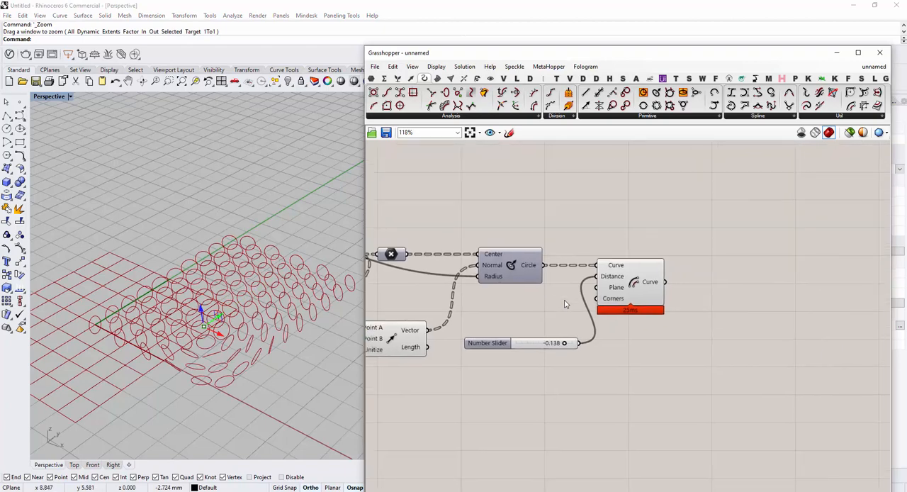
double_click(727, 294)
text(b)
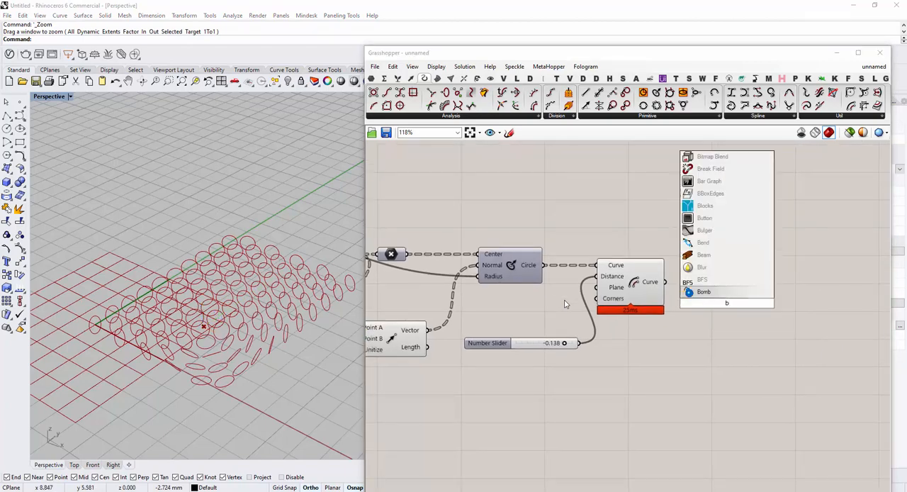
text(e)
key(BackSpace)
key(BackSpace)
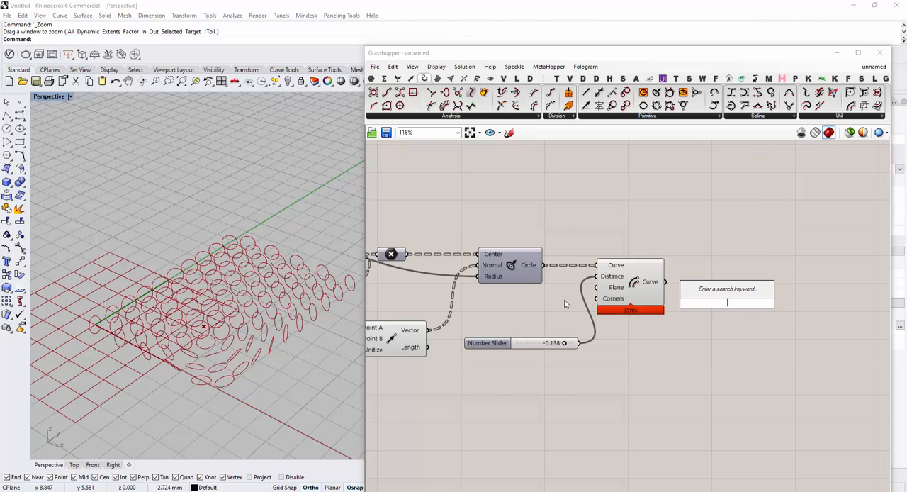
Add a Boundary Surfaces component after Offset Curve and wire the offset Curve output to its Edges input
click(438, 78)
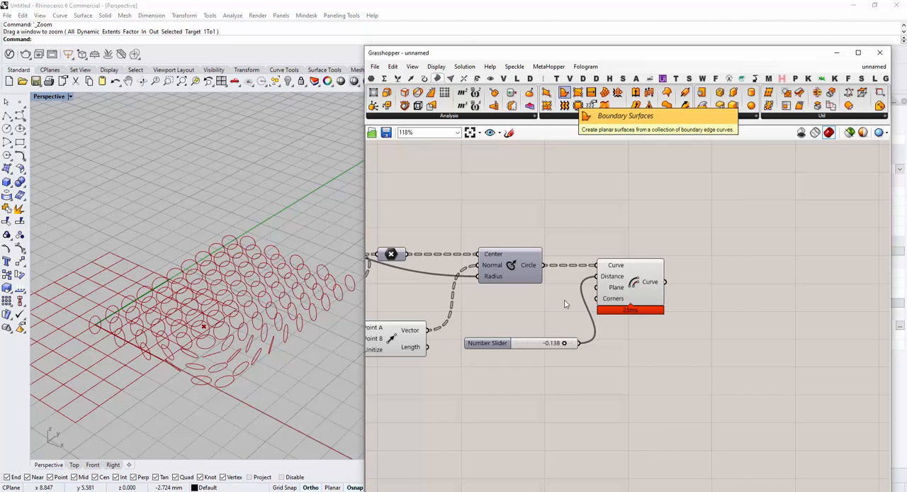
click(564, 93)
click(722, 286)
drag(721, 287, 730, 284)
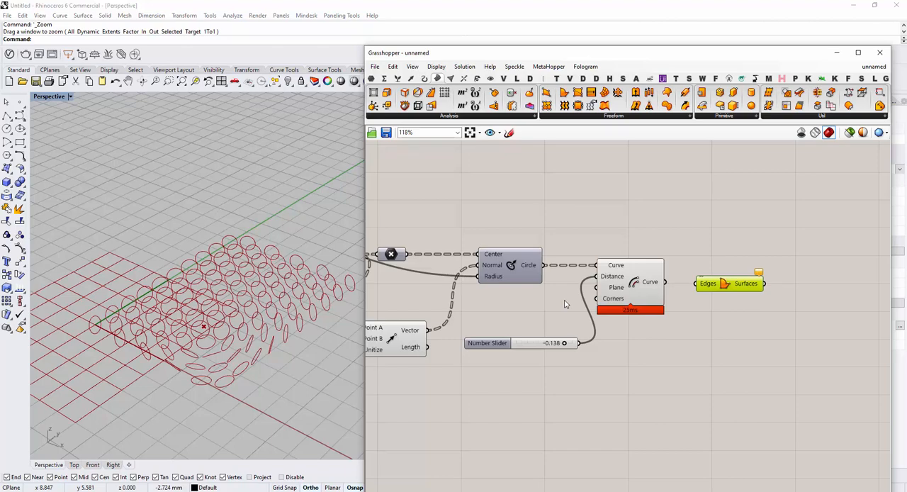
drag(729, 283, 736, 282)
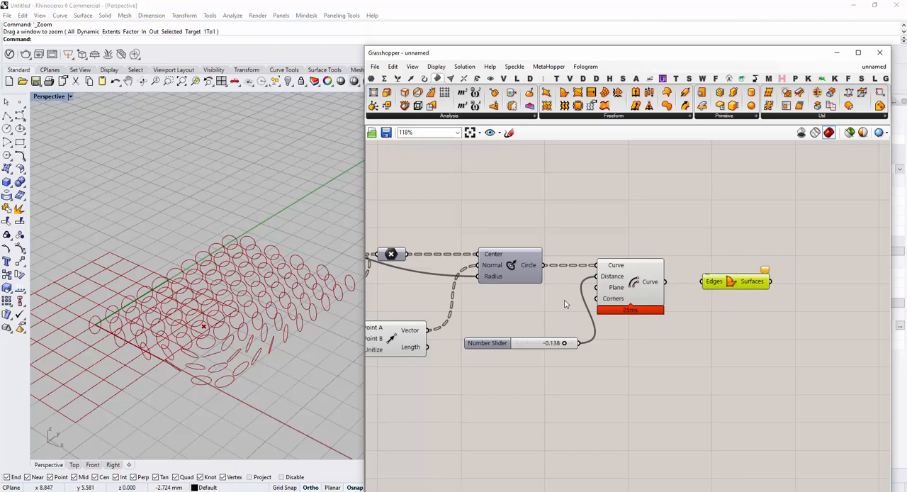
drag(665, 282, 702, 281)
Turn off the viewport preview of the Offset Curve component, leaving the boundary surfaces displayed
mouse_move(188, 308)
right_down()
mouse_move(205, 308)
mouse_move(177, 312)
mouse_move(195, 294)
mouse_move(216, 305)
right_up()
scroll(205, 309, down, 4)
scroll(206, 310, up, 8)
scroll(206, 298, down, 5)
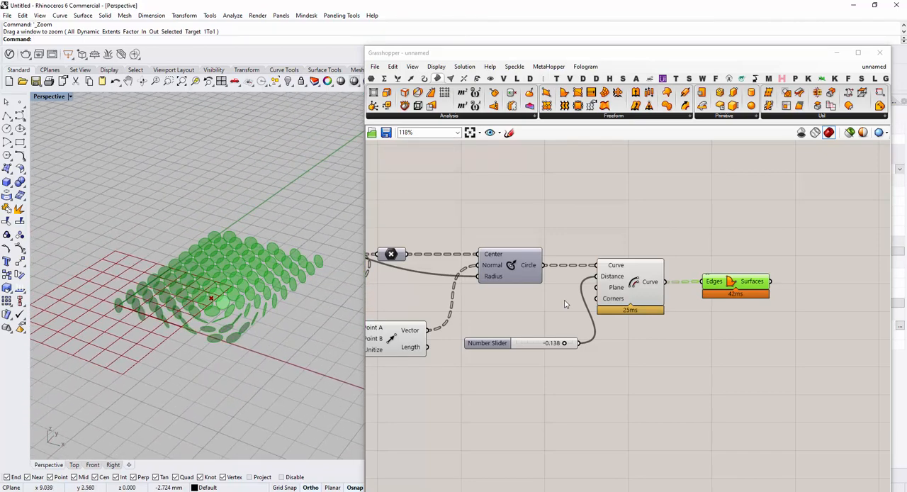
click(565, 304)
right_drag(565, 304, 673, 292)
scroll(246, 312, up, 3)
scroll(230, 355, down, 1)
click(650, 275)
middle_click(650, 275)
click(681, 245)
Turn off the viewport preview of the Vector 2Pt component
drag(597, 384, 390, 290)
middle_click(391, 290)
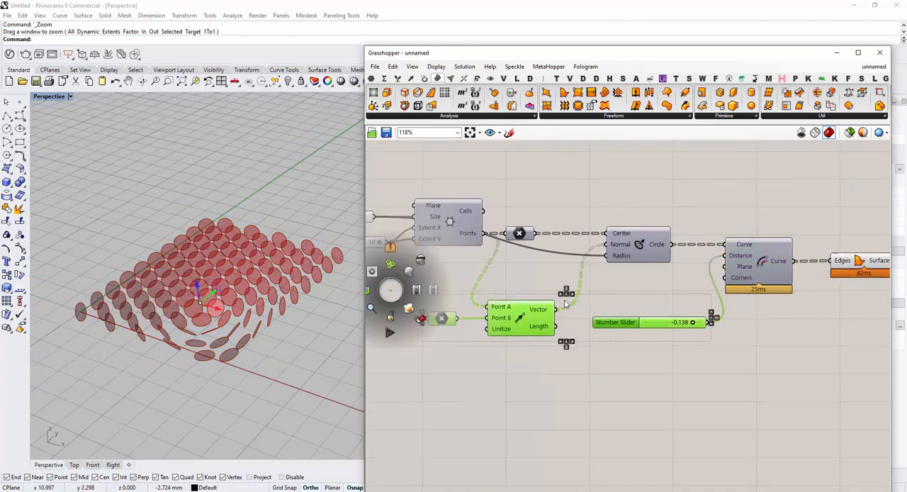
click(565, 304)
mouse_move(565, 304)
right_down()
mouse_move(583, 298)
mouse_move(507, 322)
right_up()
click(521, 311)
middle_click(521, 310)
scroll(207, 242, up, 3)
scroll(207, 242, down, 1)
right_drag(565, 304, 600, 297)
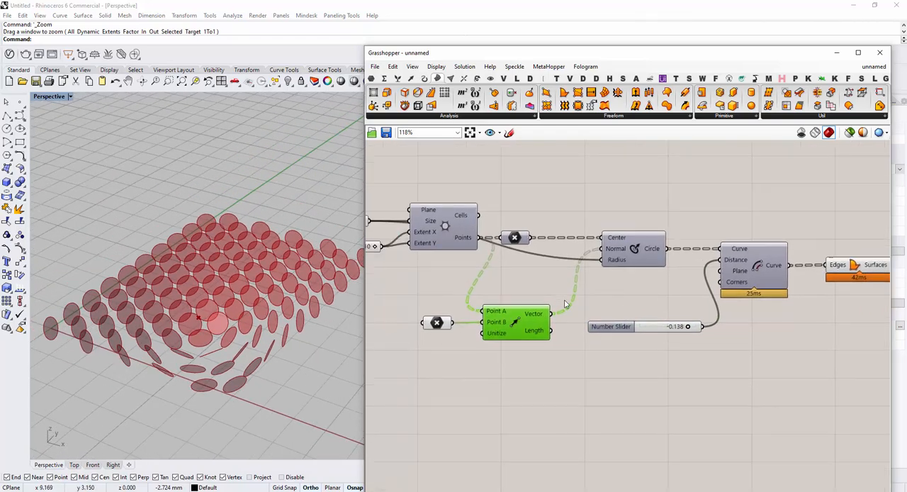
Move the attractor point from the front of the grid toward its rear in the viewport to reorient the discs
click(437, 323)
mouse_move(207, 311)
mouse_down()
mouse_move(260, 266)
mouse_move(344, 239)
mouse_move(320, 253)
mouse_move(330, 259)
mouse_move(234, 260)
mouse_up()
click(565, 304)
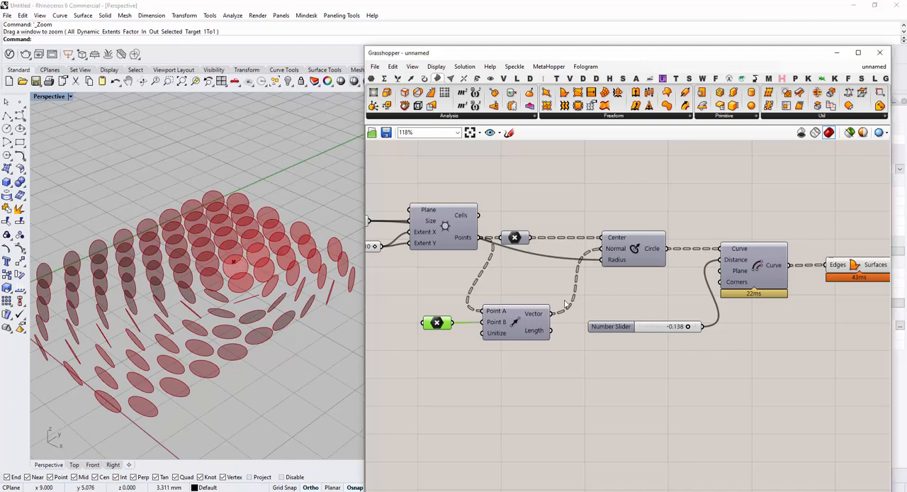
Review the complete definition on the canvas, from the sliders to Boundary Surfaces, alongside the oriented discs
mouse_move(549, 304)
right_down()
mouse_move(565, 304)
mouse_move(574, 243)
mouse_move(553, 226)
right_up()
scroll(565, 304, down, 3)
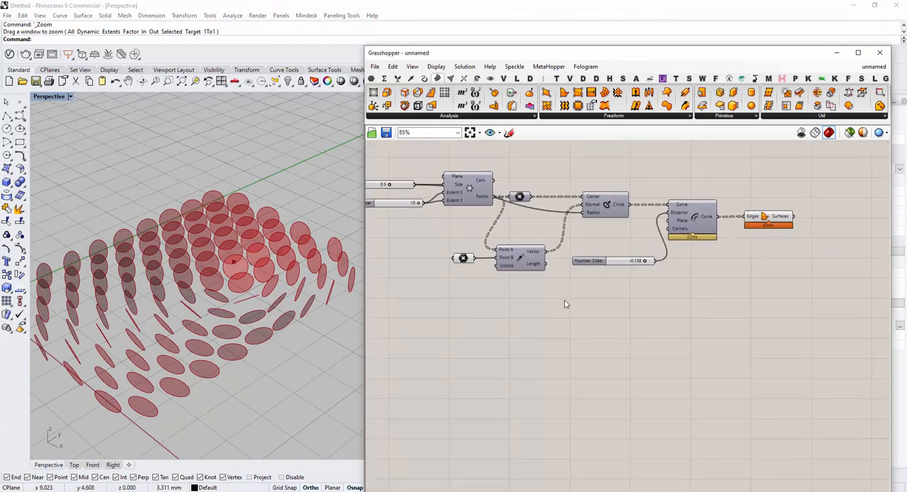
double_click(566, 304)
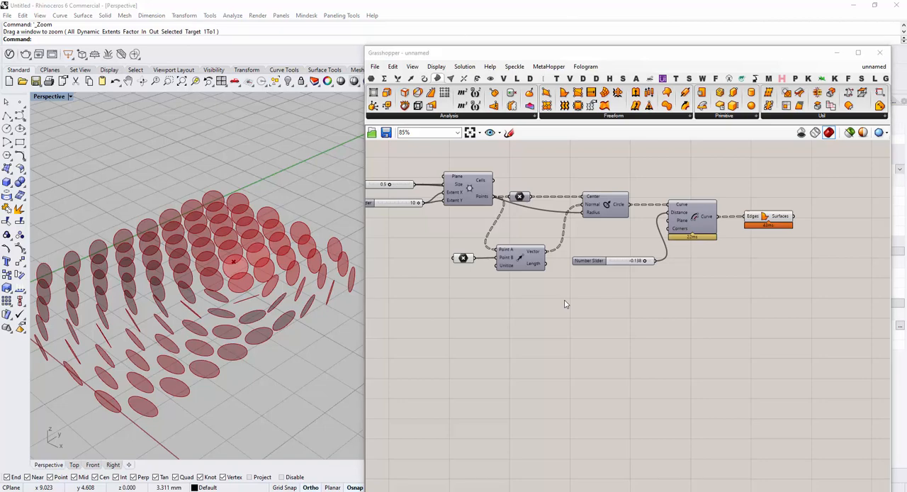
mouse_move(729, 222)
right_down()
mouse_move(751, 215)
mouse_move(736, 219)
right_up()
scroll(750, 215, down, 2)
drag(795, 261, 577, 179)
mouse_move(566, 304)
right_down()
mouse_move(573, 294)
mouse_move(555, 312)
mouse_move(578, 308)
right_up()
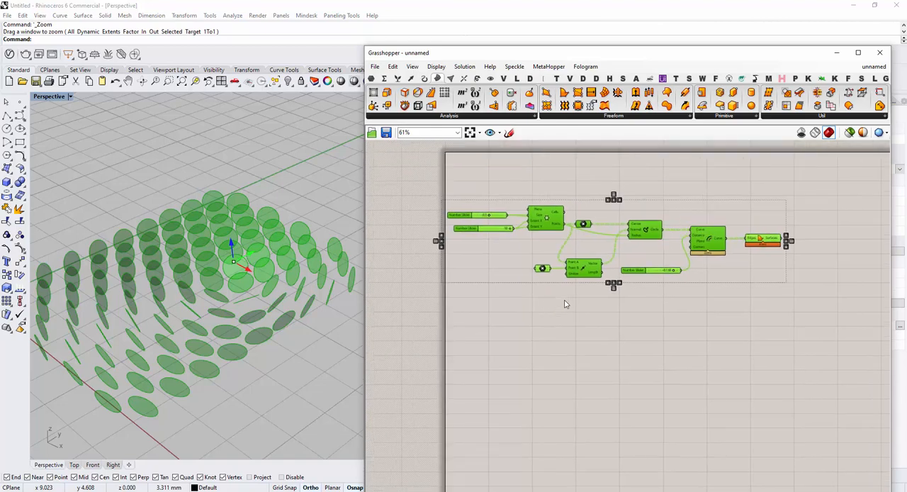
click(566, 304)
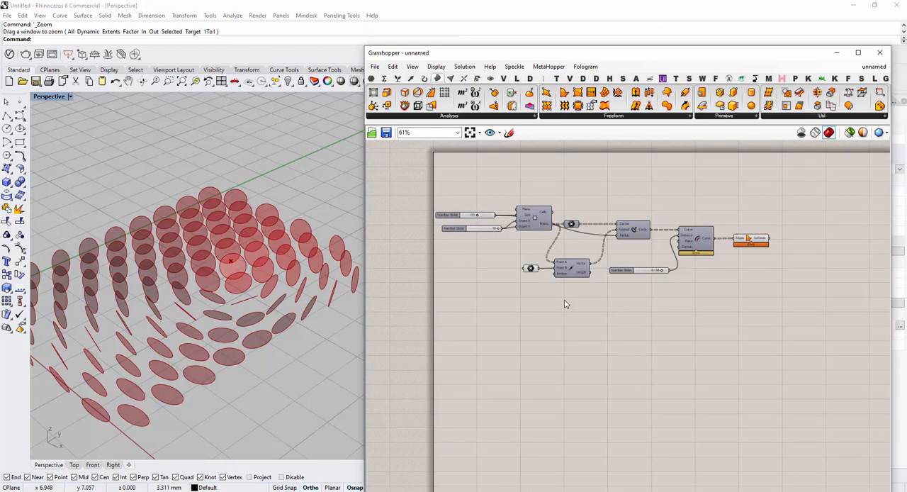
Select the Boundary Surfaces component at the end of the definition to highlight its discs in the viewport
right_drag(566, 304, 589, 304)
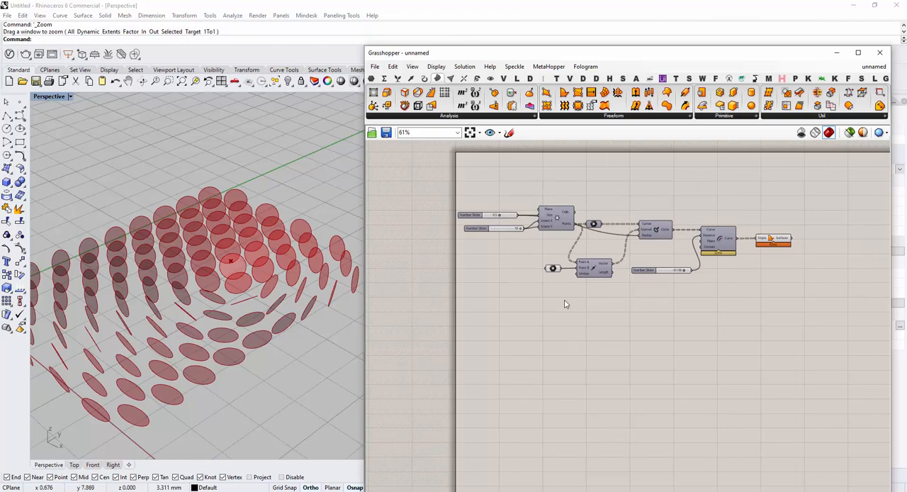
scroll(304, 209, down, 3)
scroll(268, 248, up, 3)
right_drag(741, 241, 692, 252)
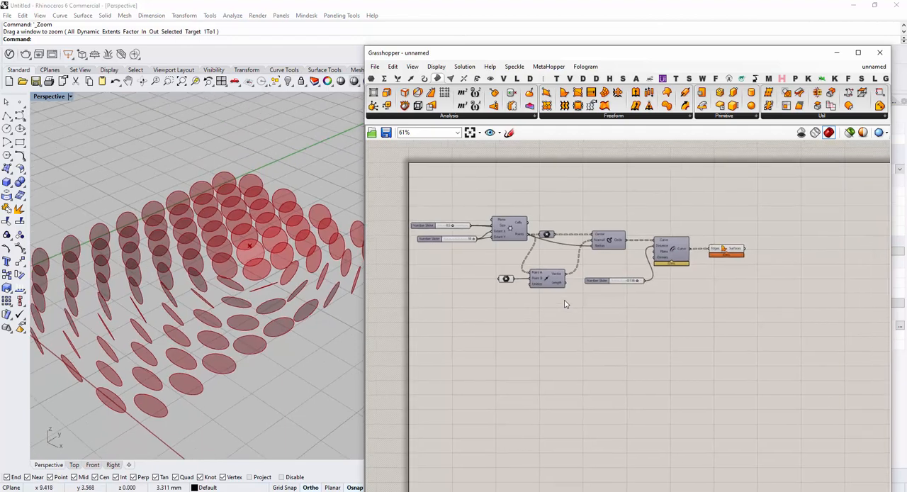
scroll(695, 248, up, 4)
click(741, 252)
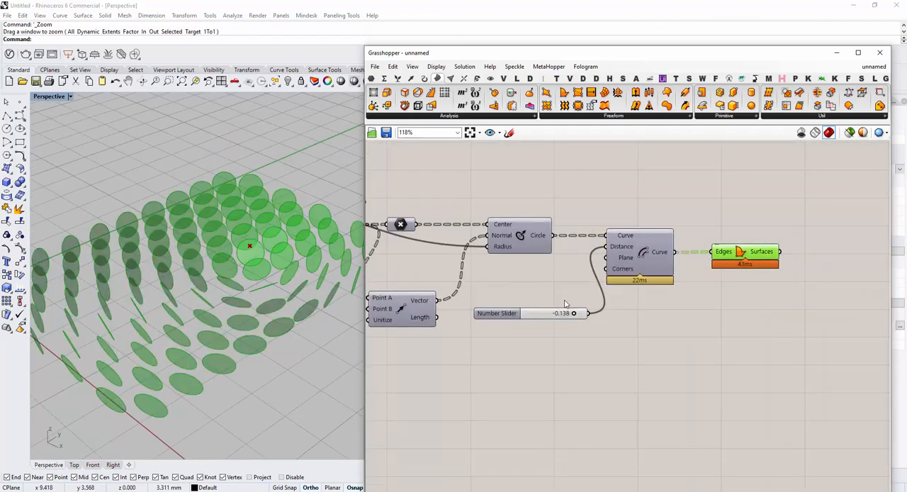
Examine the highlighted disc surfaces from a lower angle and closer up, alongside the full component chain that generates them
right_drag(565, 303, 628, 295)
scroll(234, 287, down, 2)
right_drag(206, 291, 234, 254)
scroll(234, 254, down, 4)
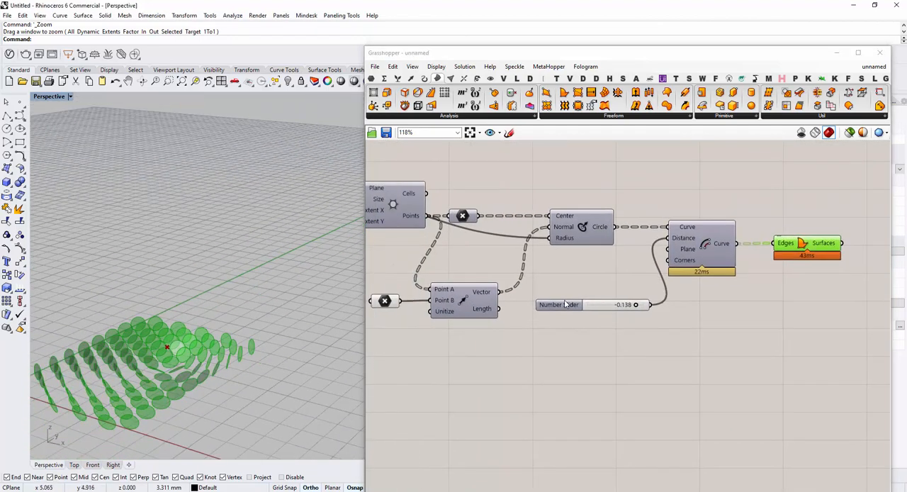
scroll(156, 362, up, 3)
right_drag(171, 354, 178, 335)
scroll(179, 335, down, 3)
scroll(179, 335, up, 5)
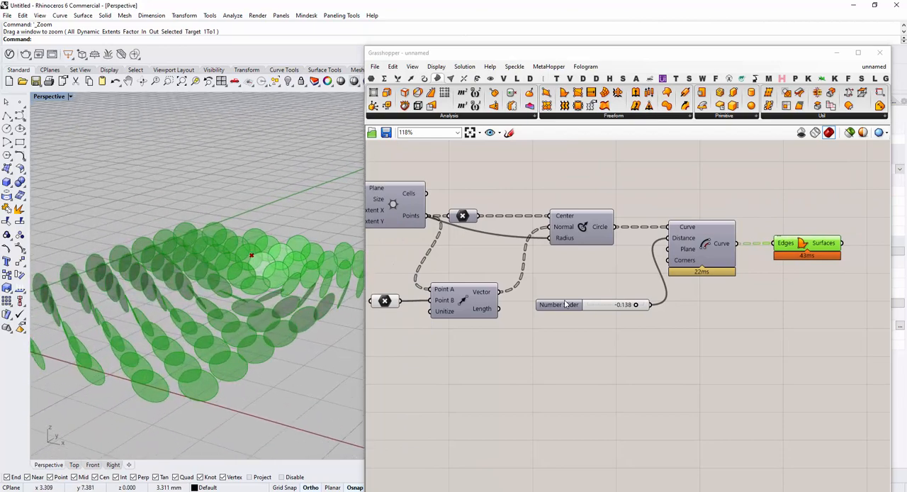
mouse_move(566, 303)
right_down()
mouse_move(676, 308)
mouse_move(641, 314)
right_up()
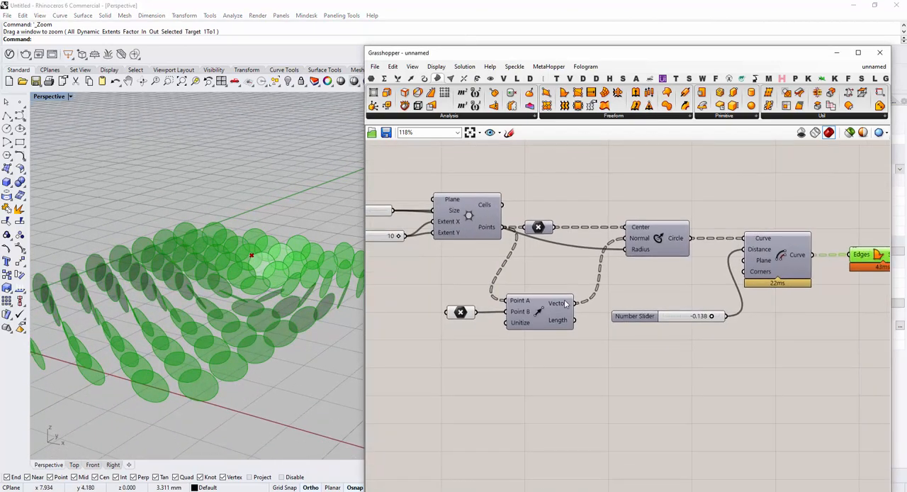
scroll(222, 278, down, 2)
right_drag(223, 278, 228, 295)
scroll(821, 329, down, 4)
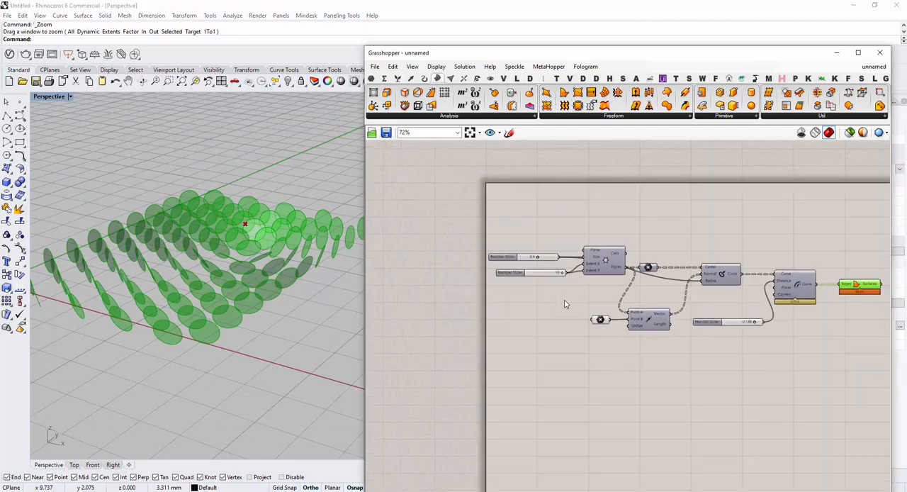
right_drag(821, 329, 794, 351)
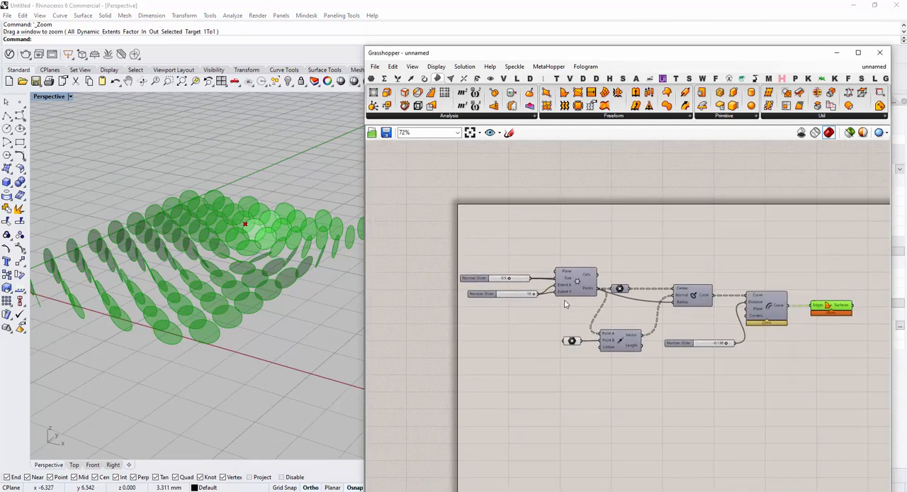